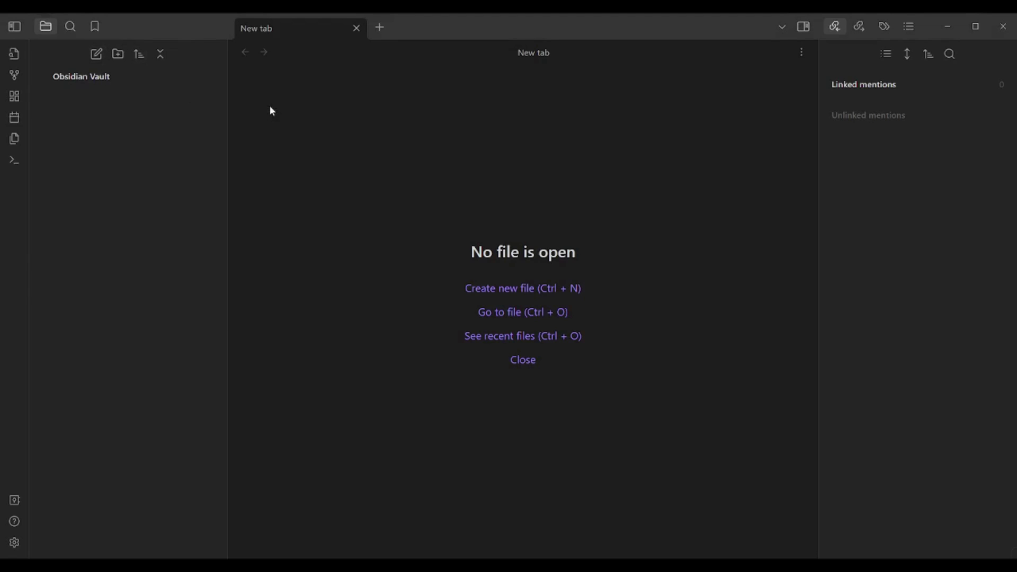
Create an Untitled note in Obsidian, close its tab, and open a fresh empty tab
click(98, 54)
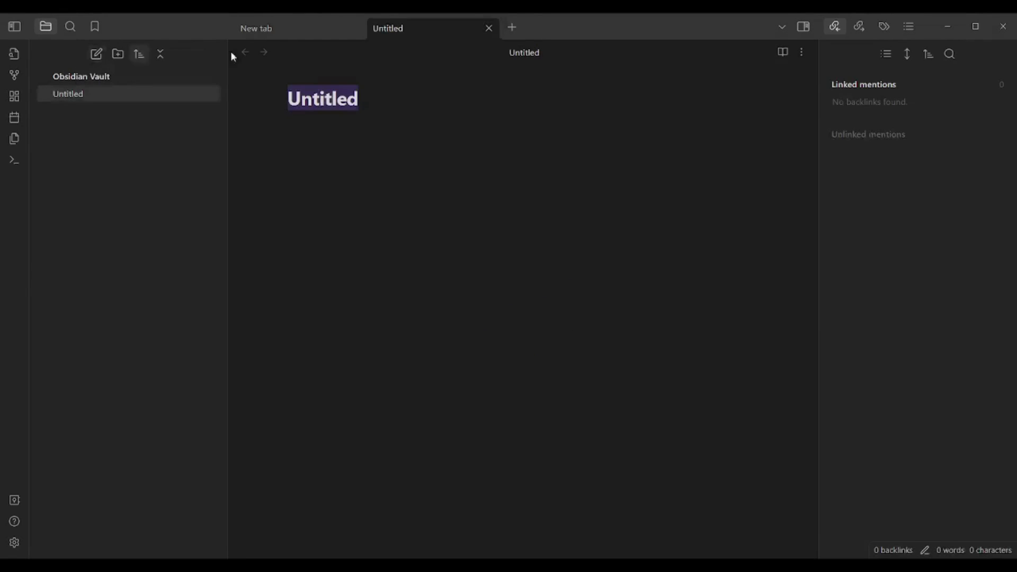
click(489, 28)
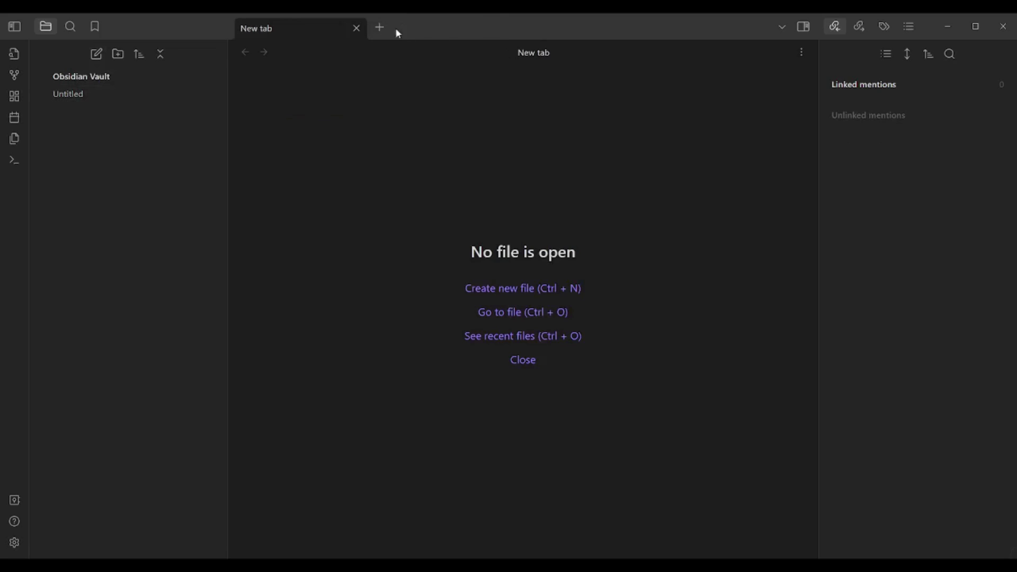
click(383, 29)
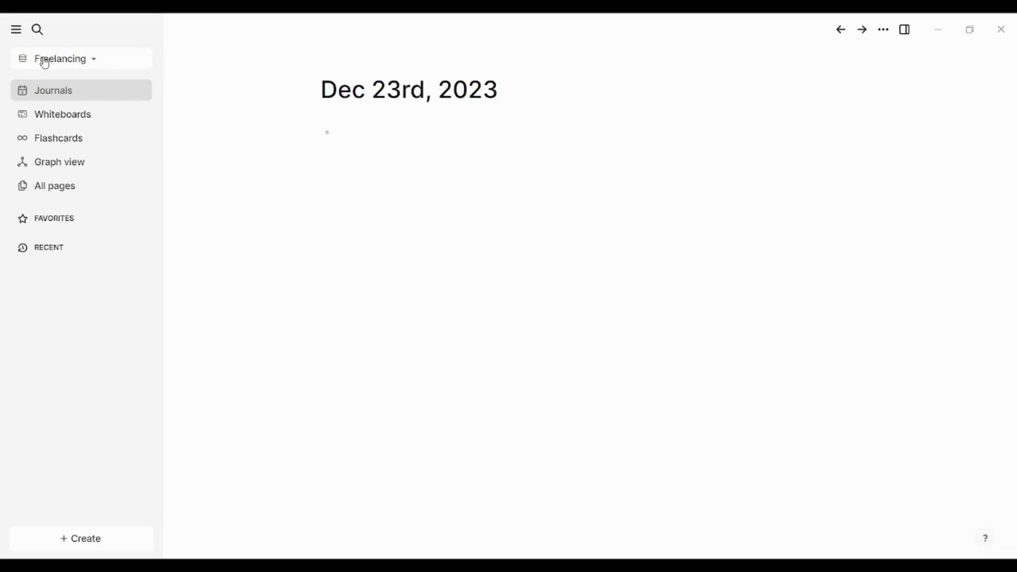
click(45, 61)
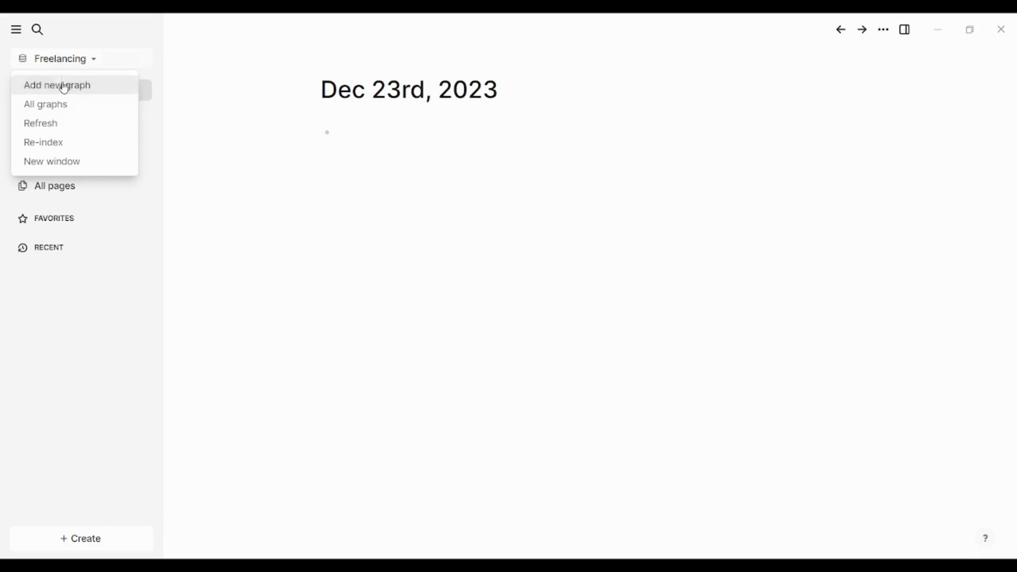
key(Escape)
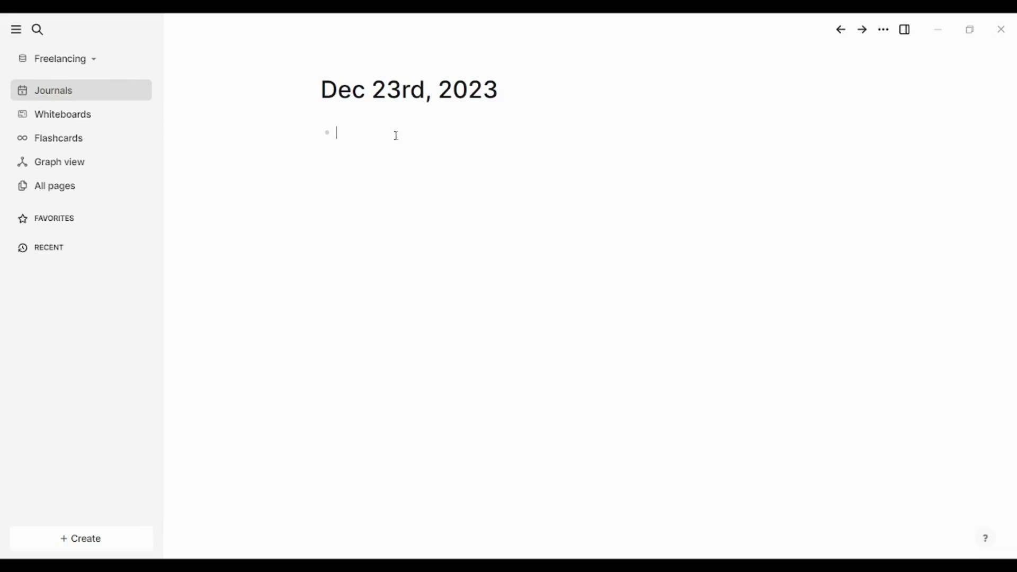
Create a Logseq page named 'create page', find it in All pages, and reopen it
click(80, 549)
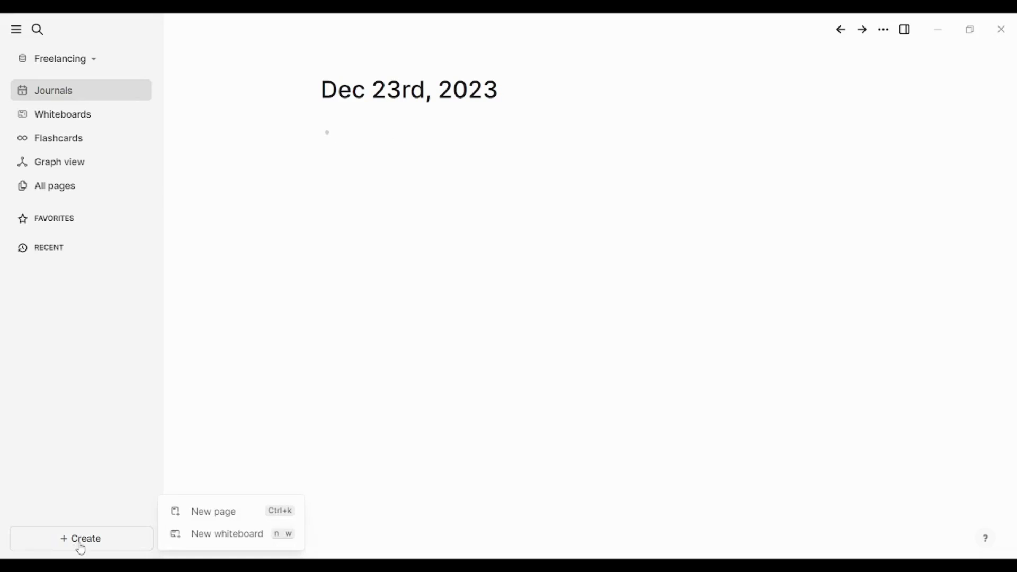
click(236, 513)
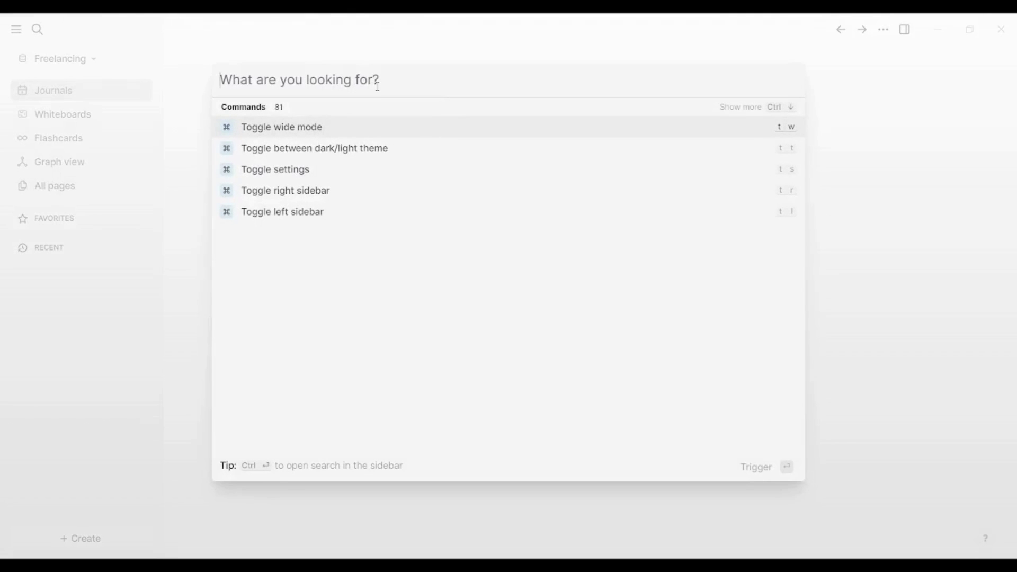
text(create page)
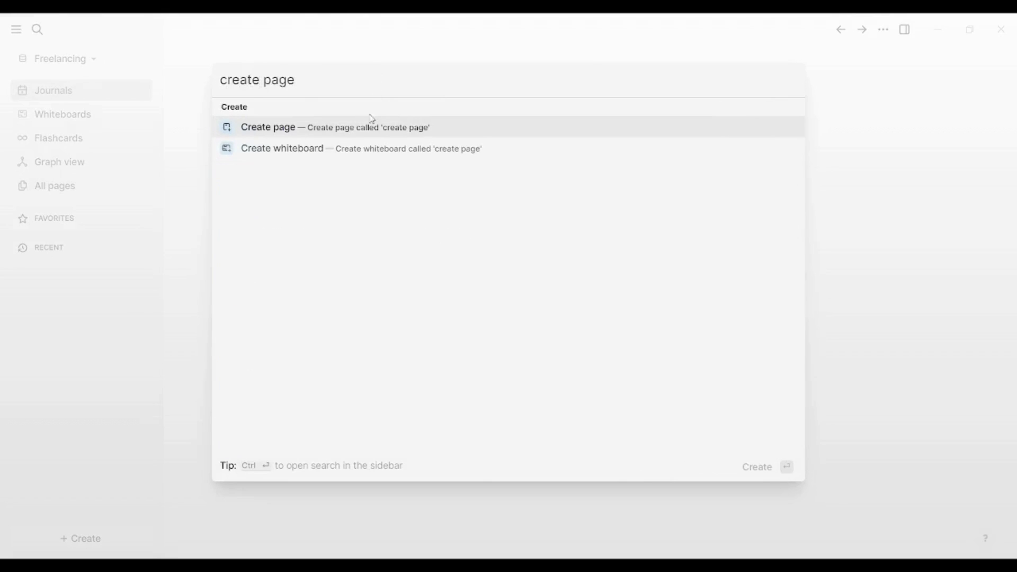
click(326, 126)
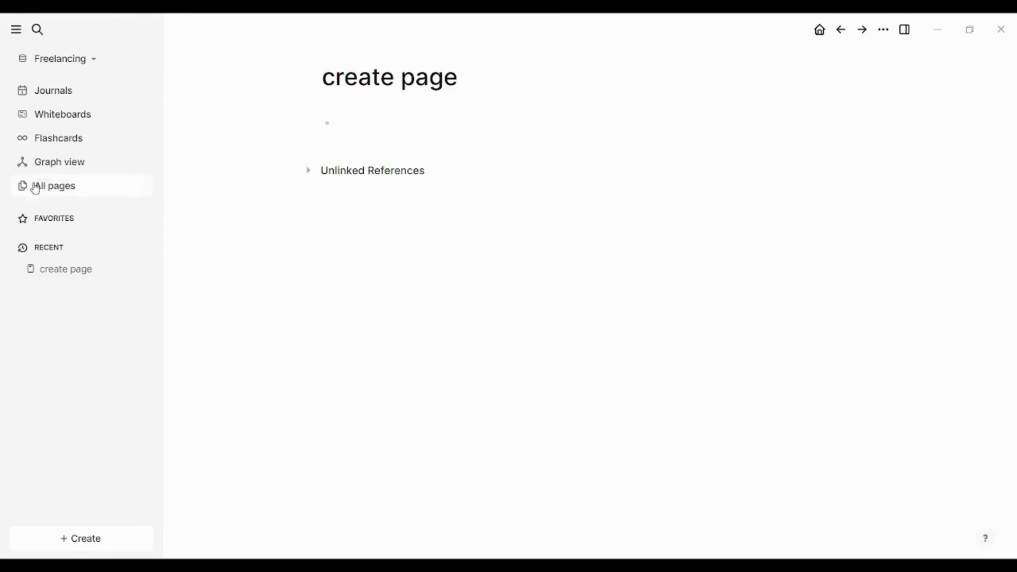
click(52, 188)
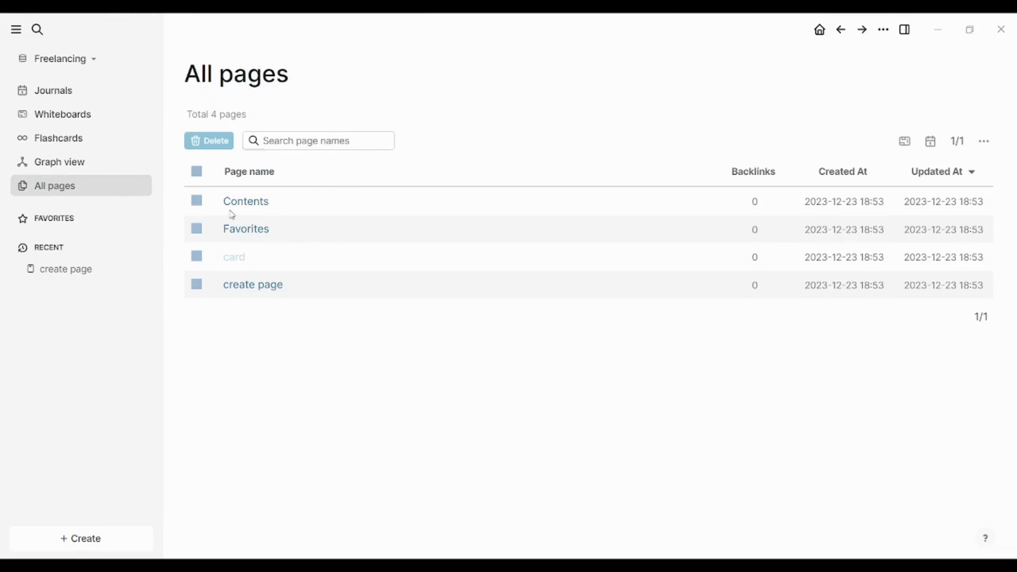
click(253, 286)
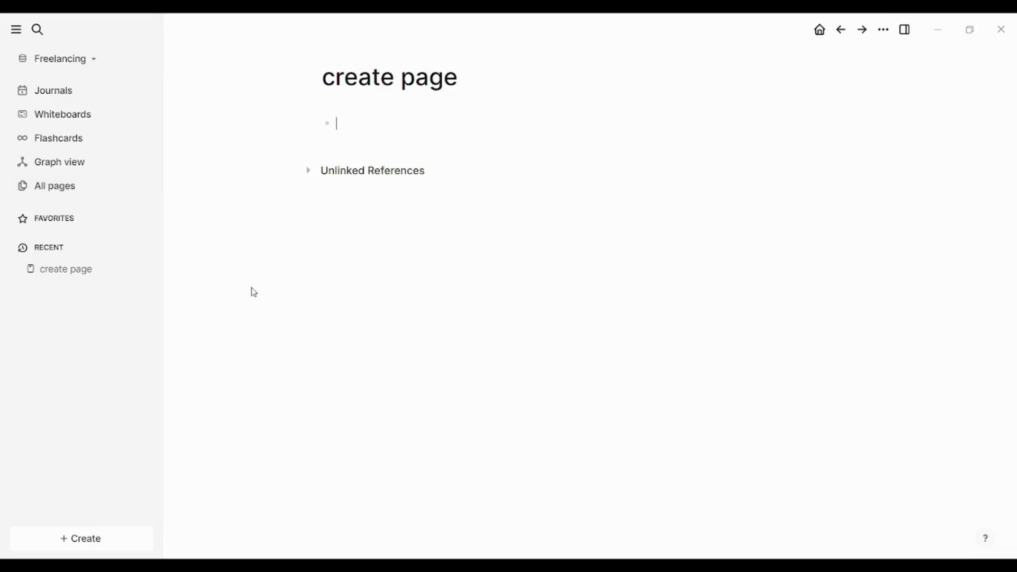
Rename the 'create page' page to 'To-Do List' and confirm the rename
click(435, 74)
drag(481, 70, 324, 62)
text(To-Do List)
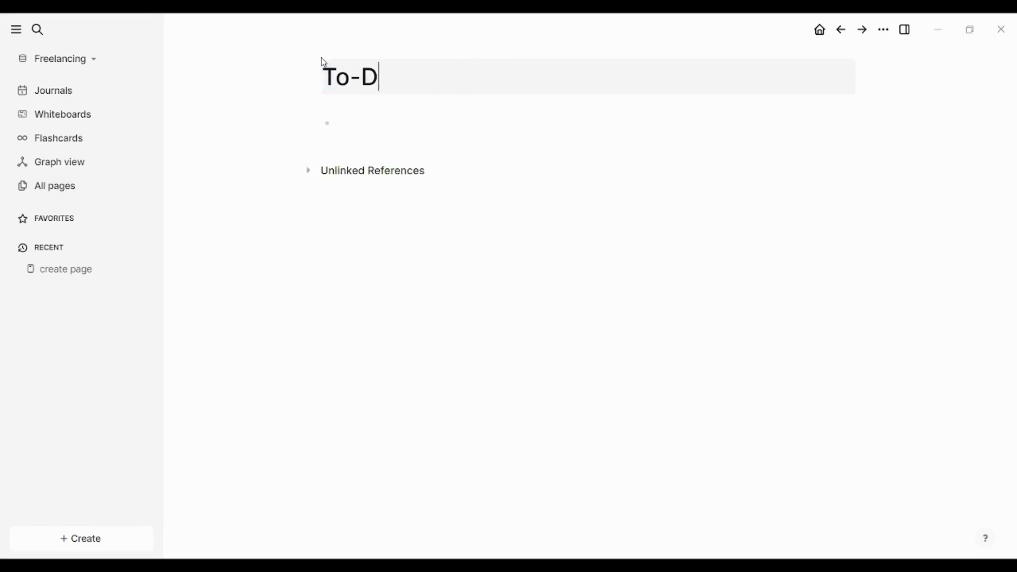
click(395, 123)
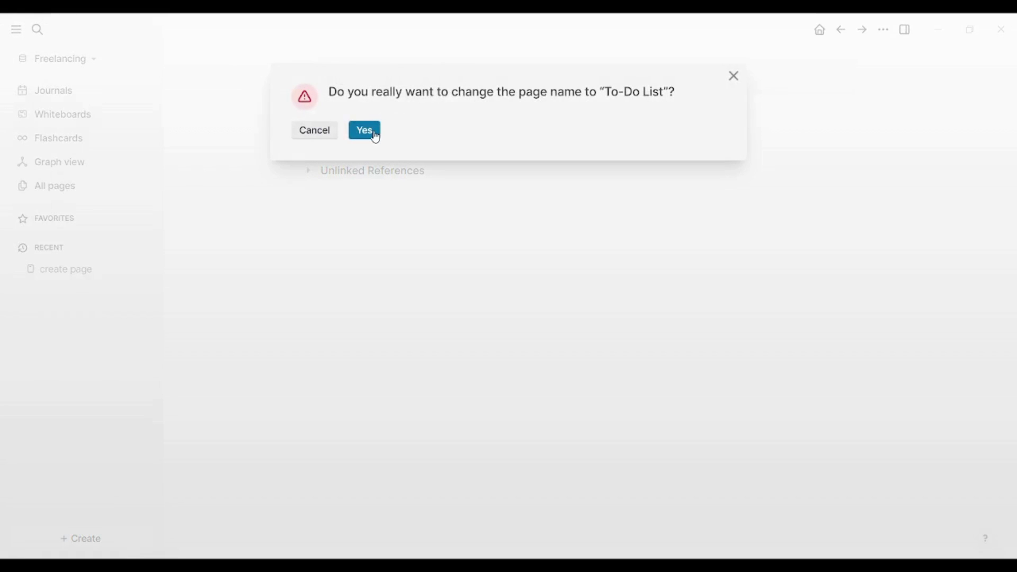
click(374, 130)
Add a Grocery bullet with nested Milk and Bread items
text(Gro)
key(BackSpace)
key(BackSpace)
text(rocery)
key(Return)
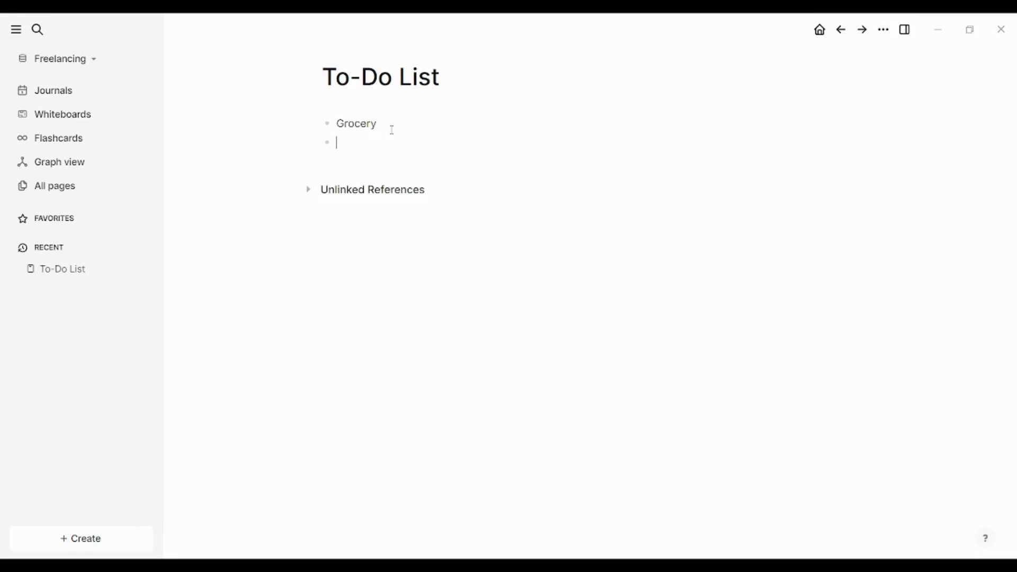
key(Tab)
text(Milk)
key(Return)
text(D)
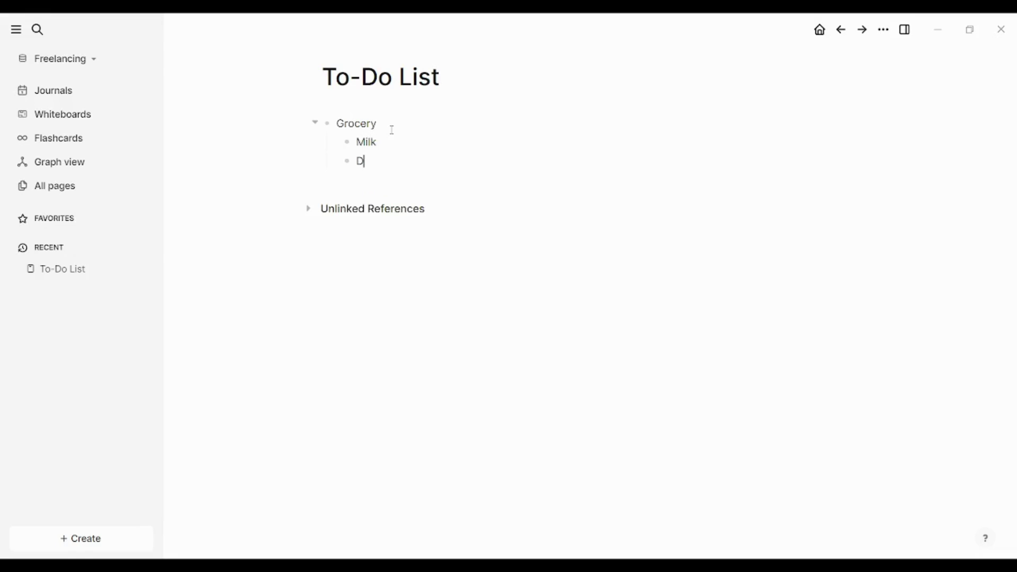
key(BackSpace)
text(Bread)
Add a top-level Workout bullet with nested Push, Pull and Leg items
key(Return)
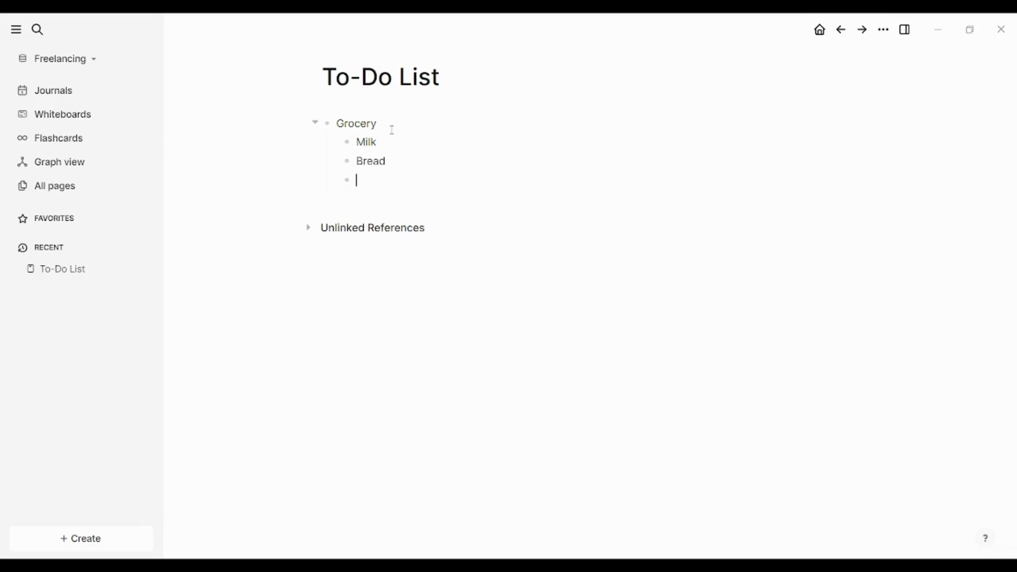
key(shift+Tab)
text(Workout)
key(Return)
key(Tab)
text(Push)
key(Return)
text(Pull)
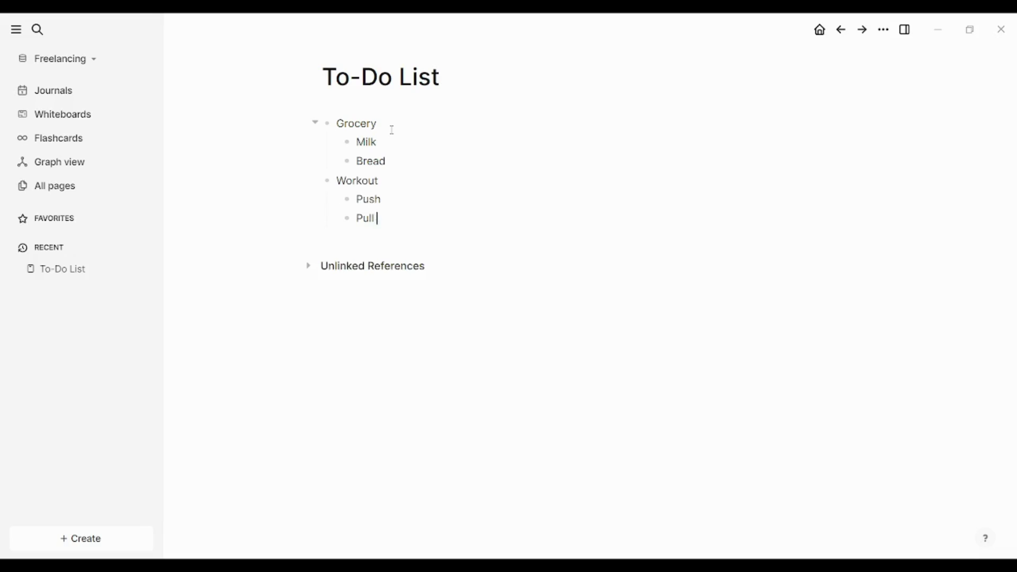
key(Return)
text(Leg)
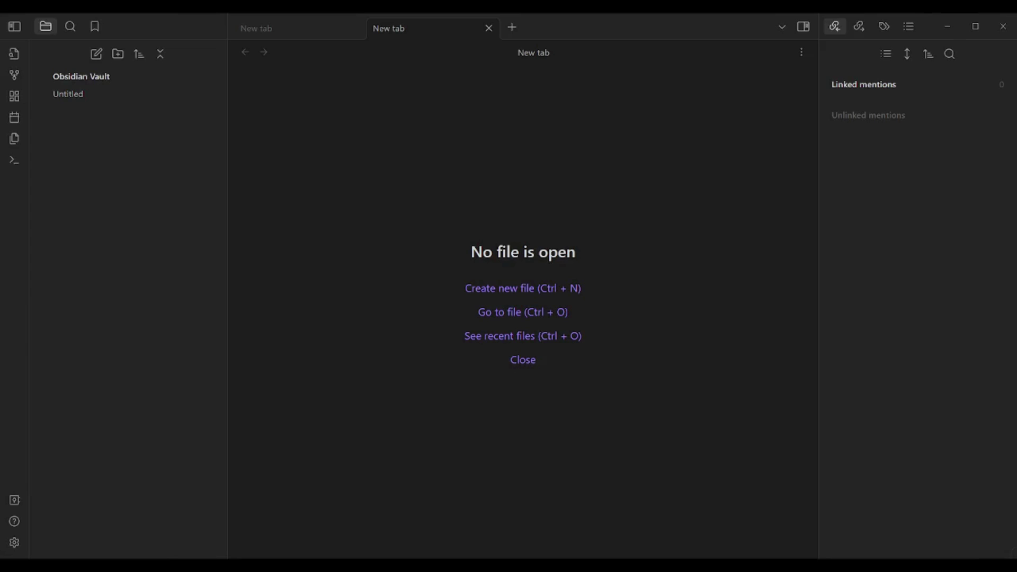
In Obsidian, create a new note titled 'To-Do List'
click(236, 163)
click(540, 301)
click(530, 294)
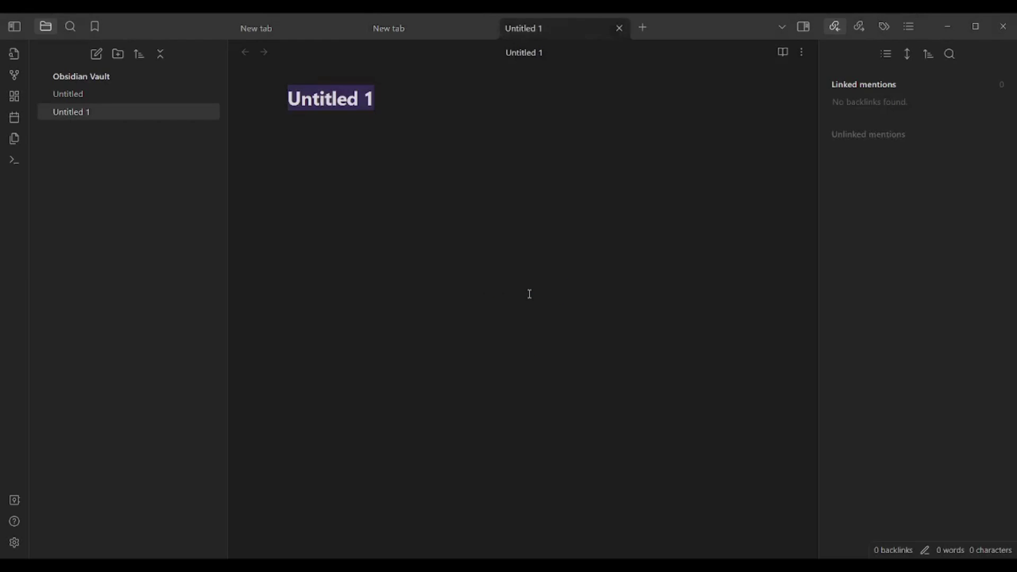
click(489, 30)
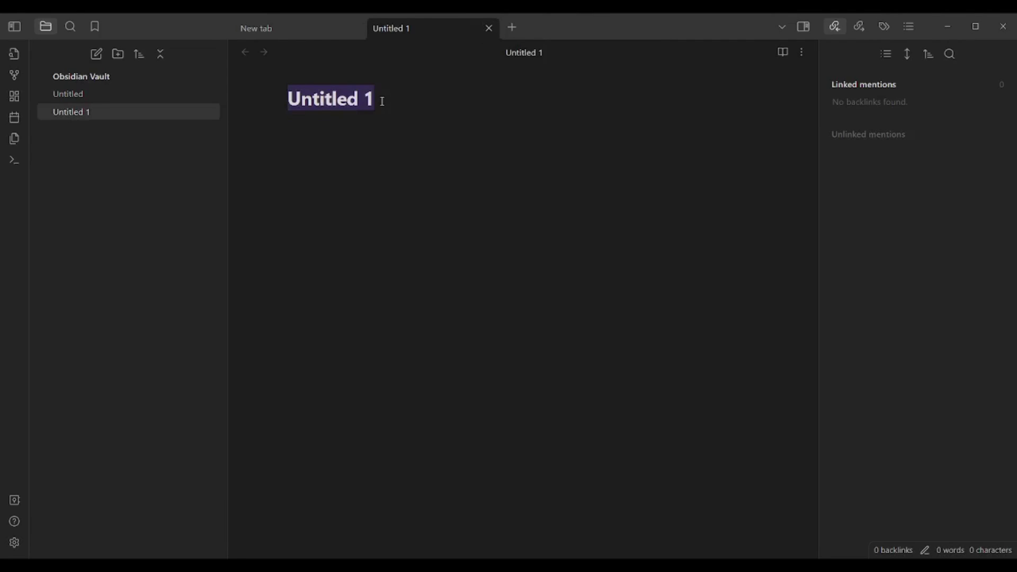
double_click(308, 98)
text(To1)
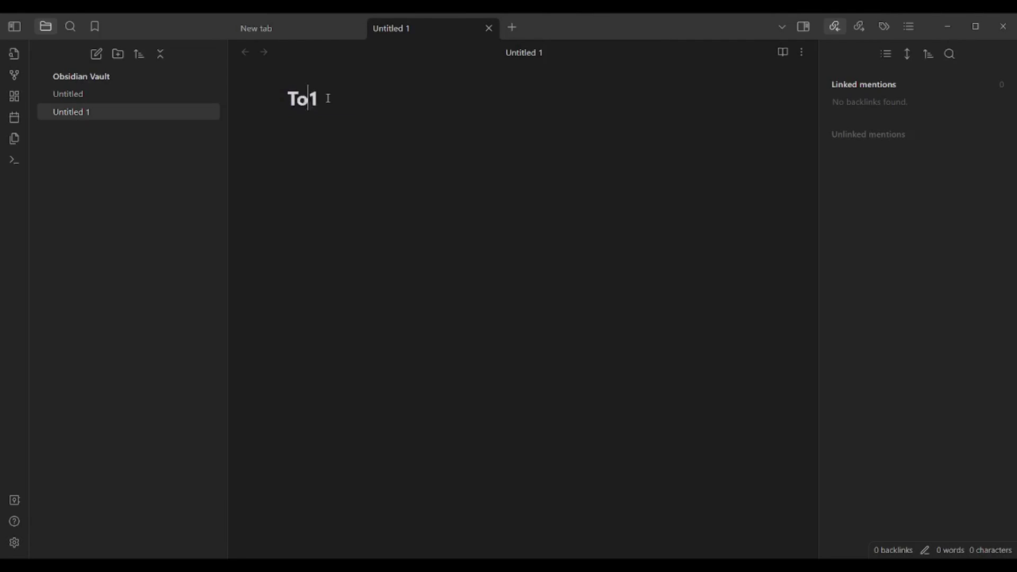
key(BackSpace)
text(o-Di)
key(BackSpace)
key(BackSpace)
text(o List)
key(Delete)
key(Return)
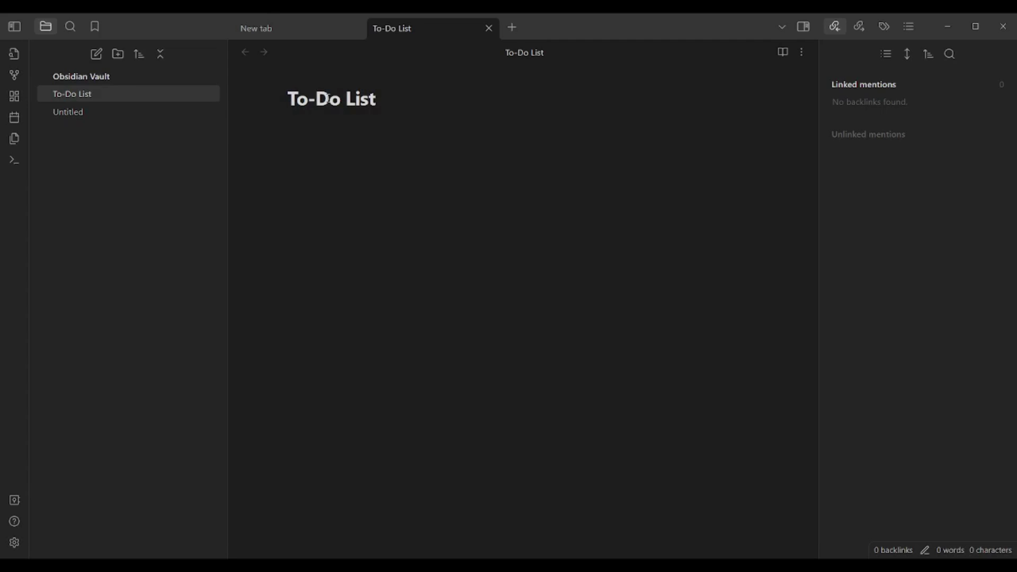
Type Grocery with Milk and Bread indented beneath it
text(Gd)
key(BackSpace)
text(rocey)
key(BackSpace)
text(ry 	)
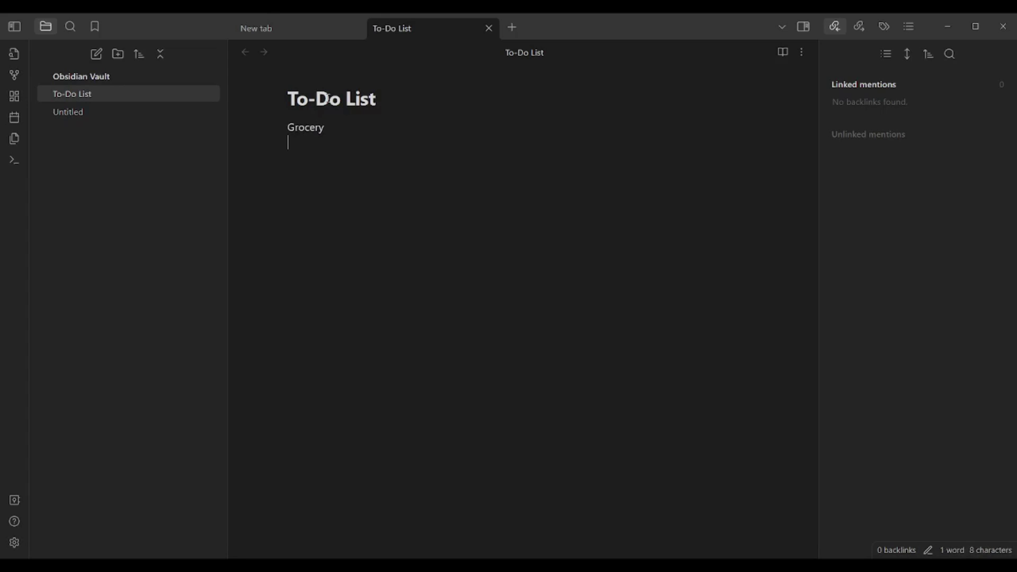
text(Milk)
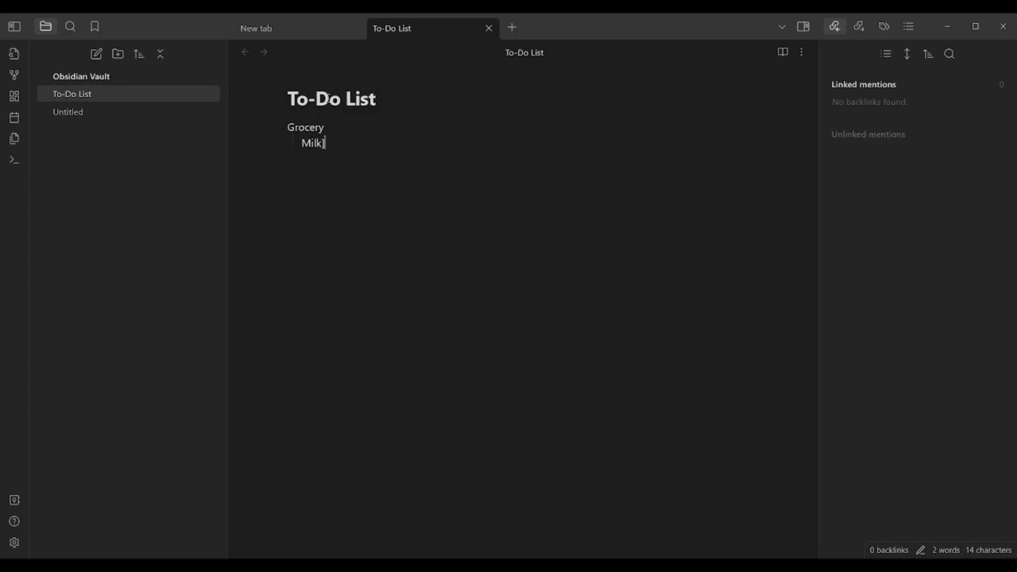
key(Return)
text(BreaD)
key(Return)
key(BackSpace)
key(ctrl+z)
key(BackSpace)
text(d)
Add Workout at top level with Push, Pull and Leg indented beneath it
key(Return)
key(shift+Tab)
text(Workout 	)
text(P)
key(BackSpace)
text(PushOu)
key(BackSpace)
key(BackSpace)
text(Pull)
key(Return)
text(Leg)
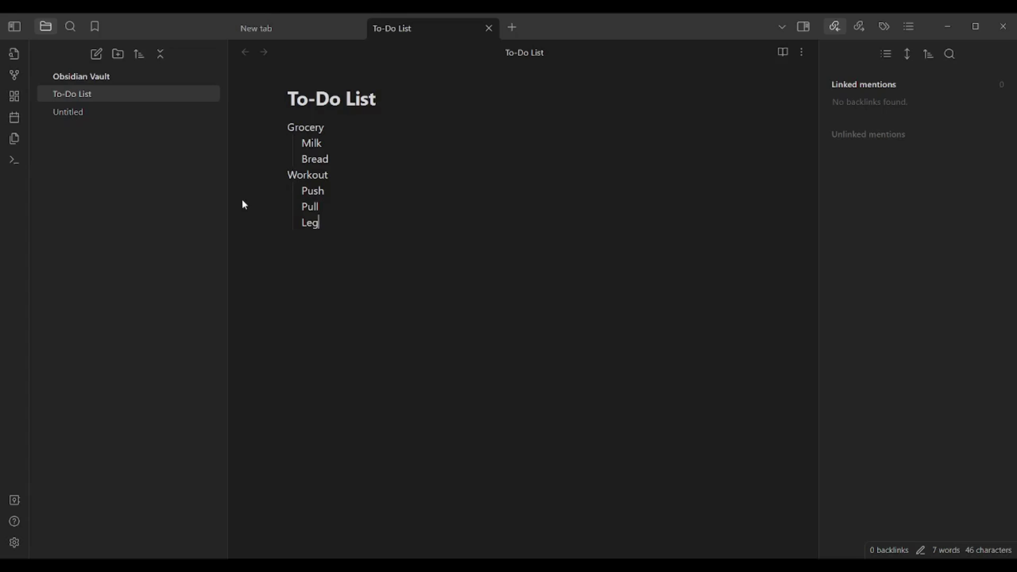
Create a new canvas and delete the empty Untitled note
click(10, 102)
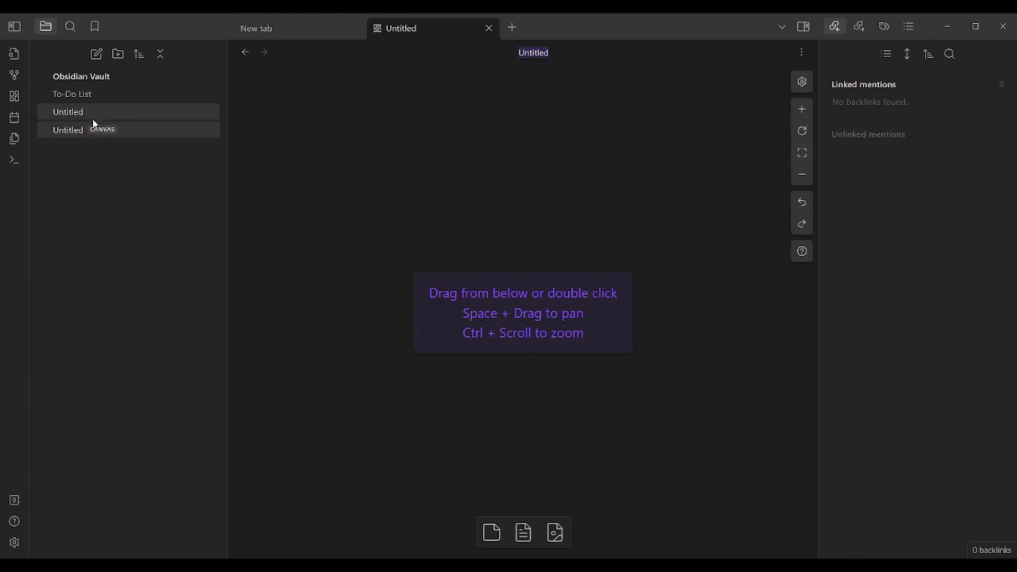
click(79, 112)
click(81, 99)
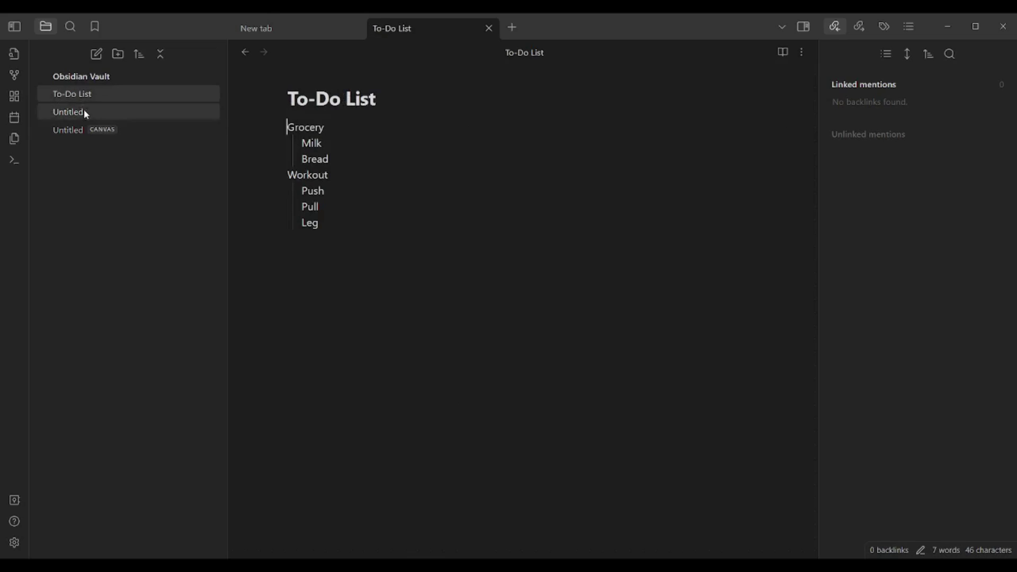
right_click(86, 113)
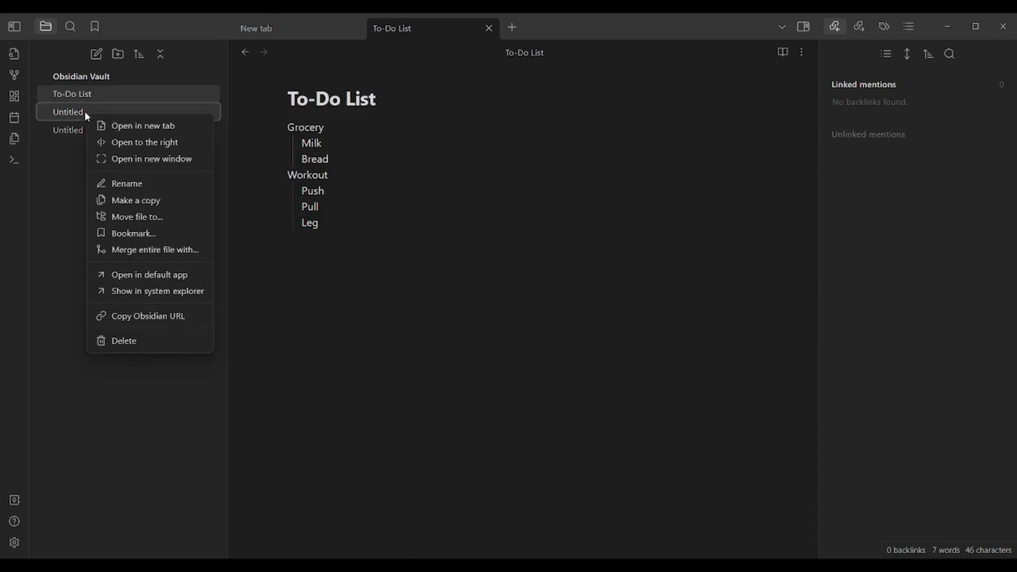
click(147, 346)
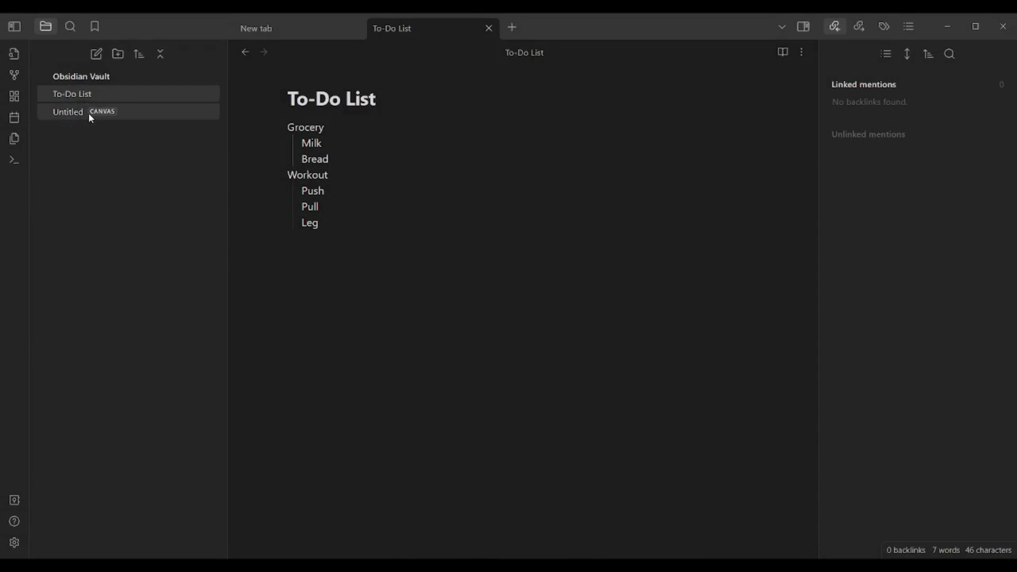
On the Untitled canvas, add an empty card and embed the To-Do List note
click(87, 112)
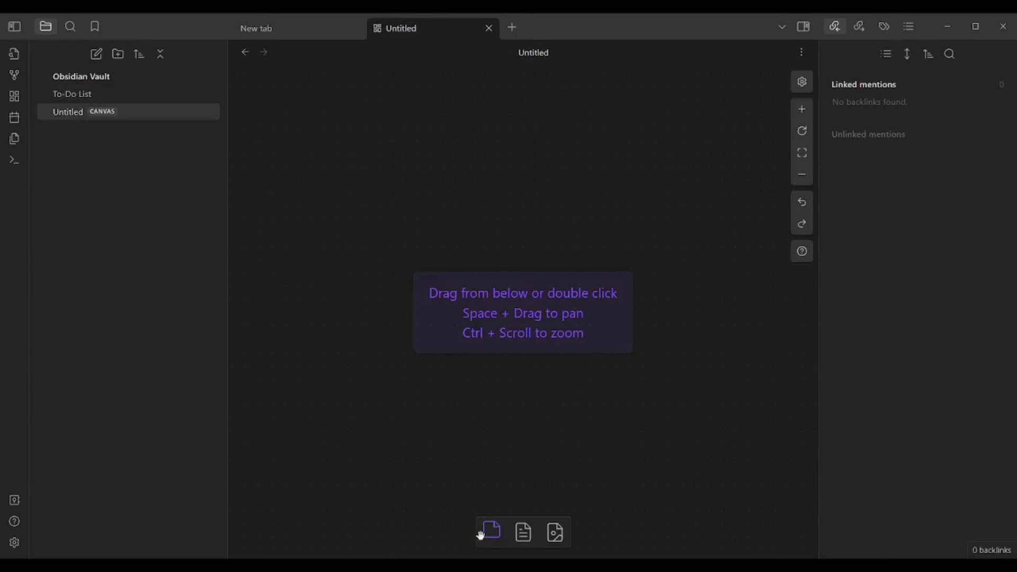
drag(490, 537, 375, 175)
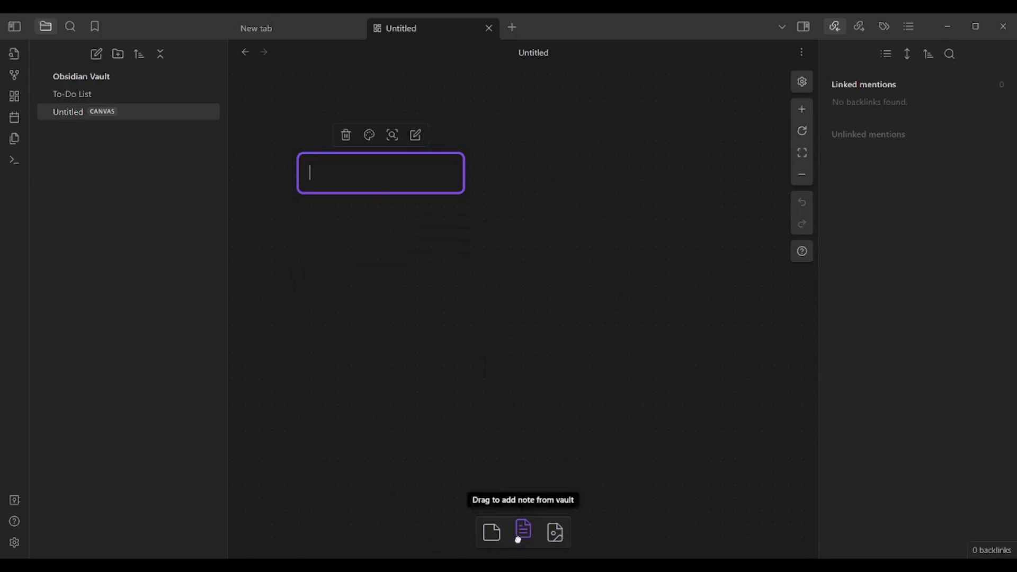
drag(517, 535, 397, 352)
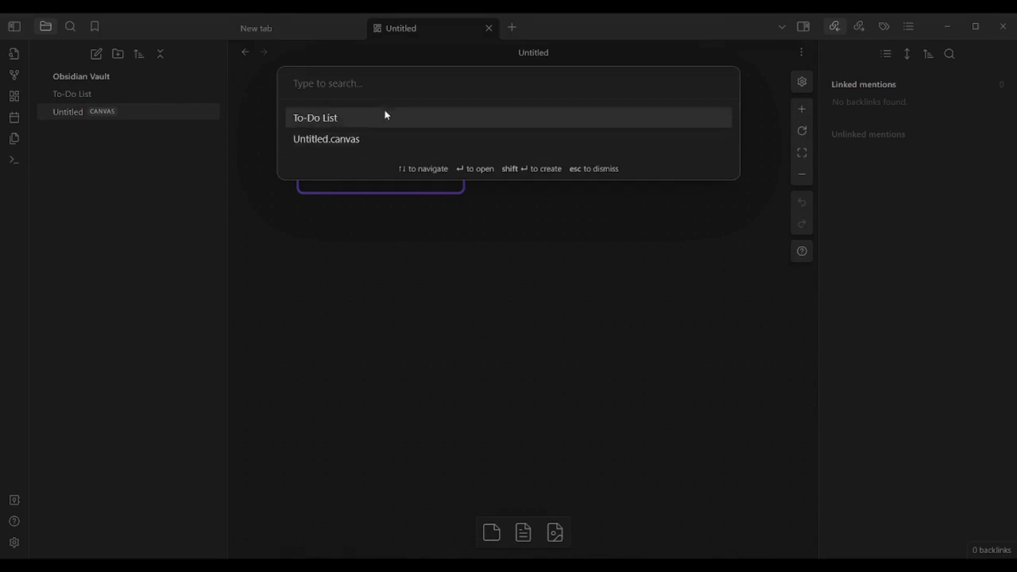
click(356, 118)
click(632, 246)
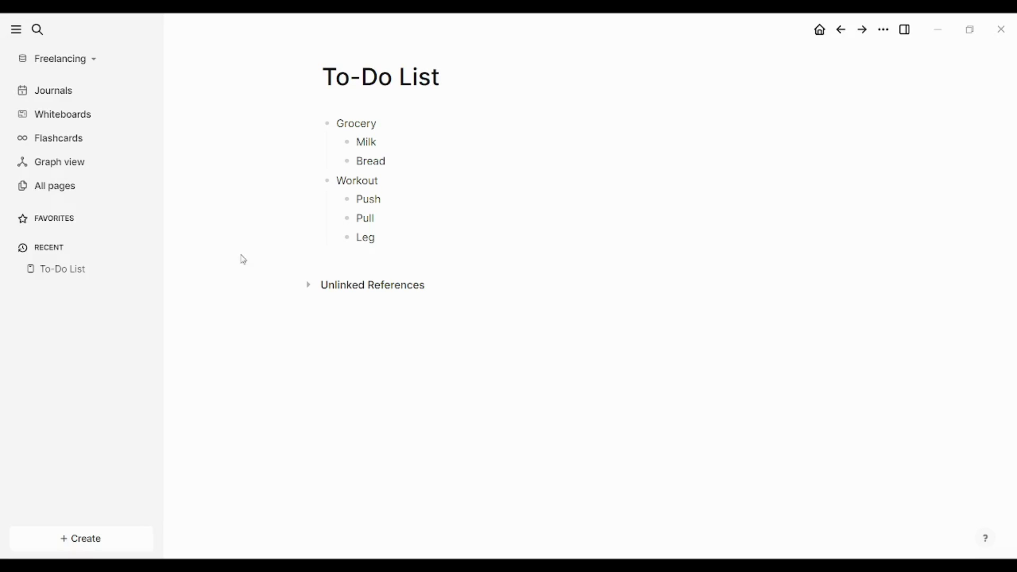
Create a new Untitled whiteboard and place one empty block near its upper left
click(95, 110)
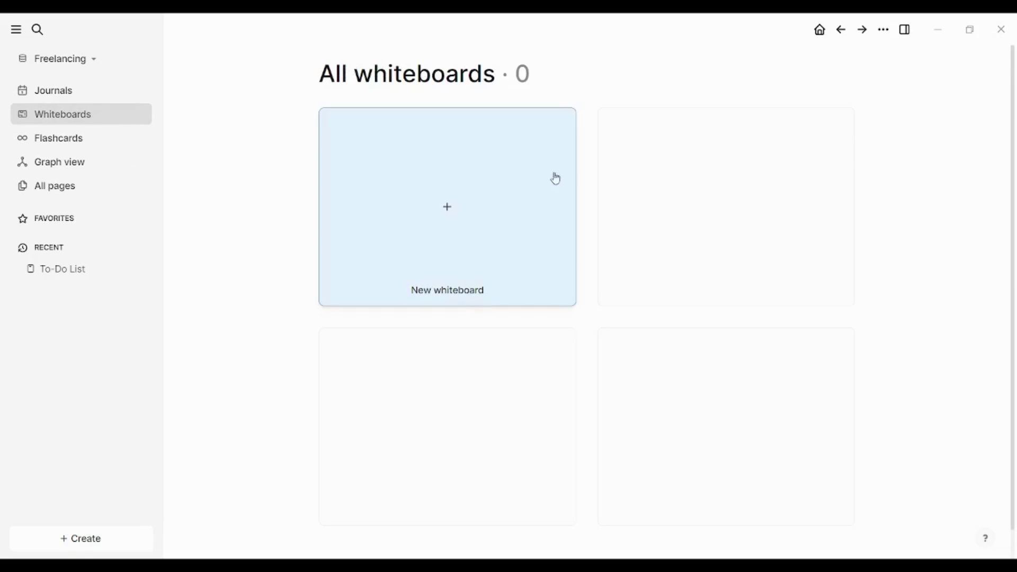
click(424, 214)
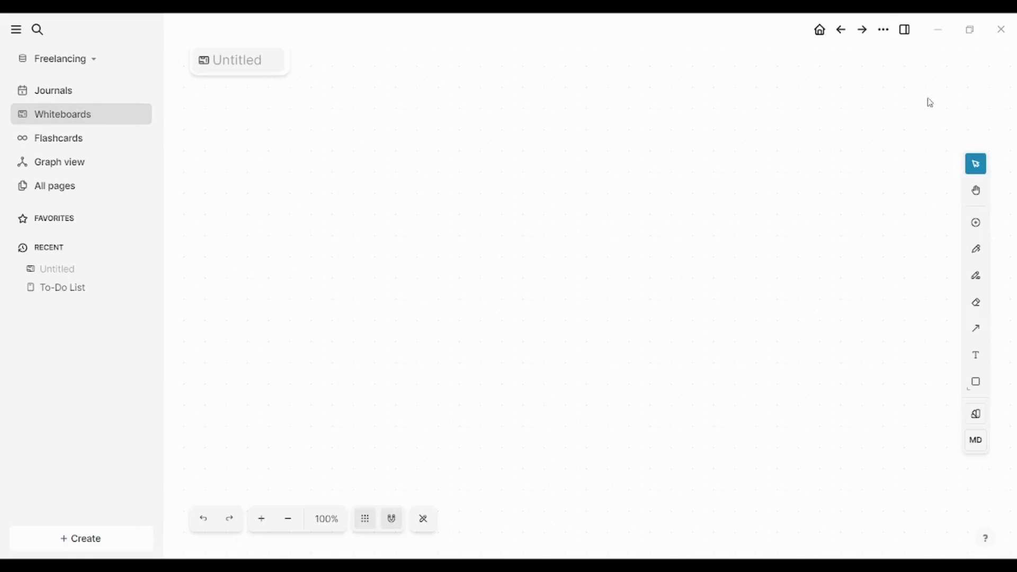
click(978, 224)
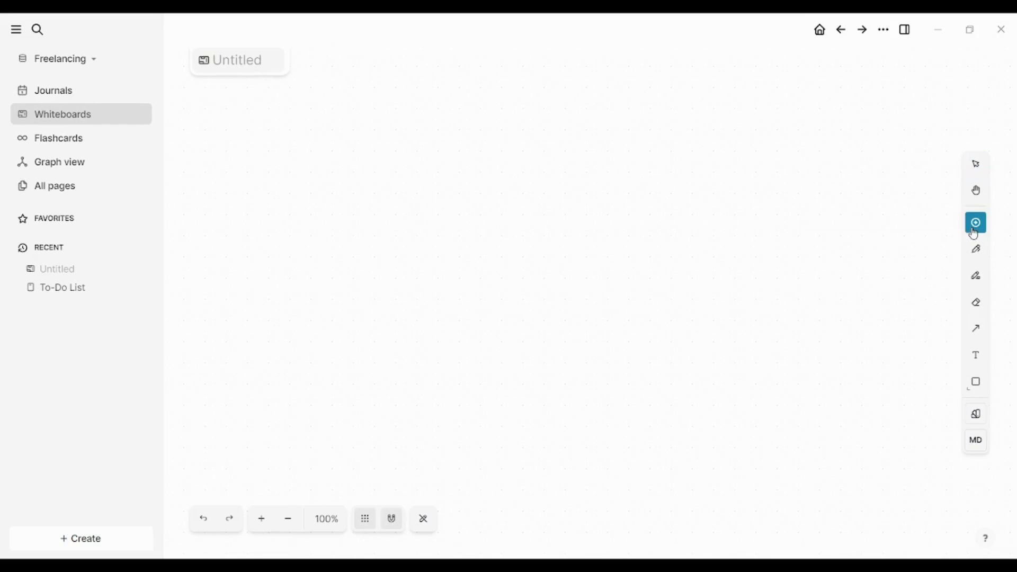
click(251, 139)
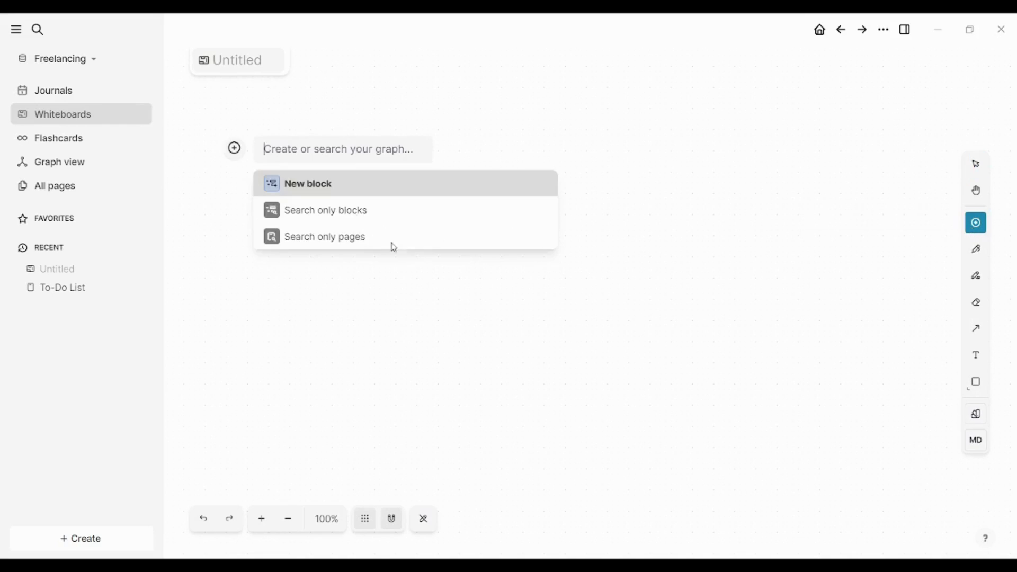
click(353, 185)
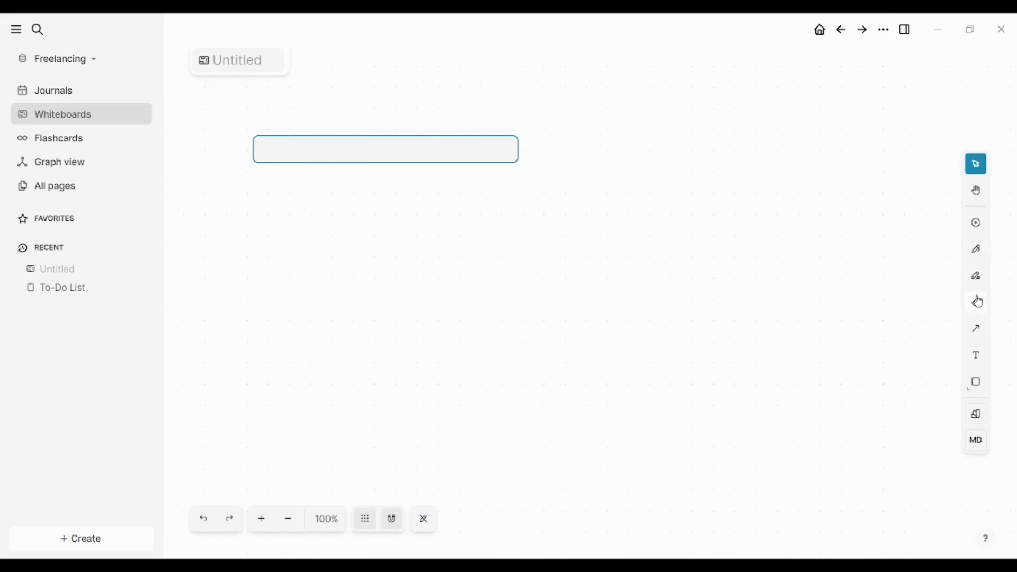
Draw a connector arrow down and right from the block, then go to the Dec 23rd, 2023 journal
click(979, 337)
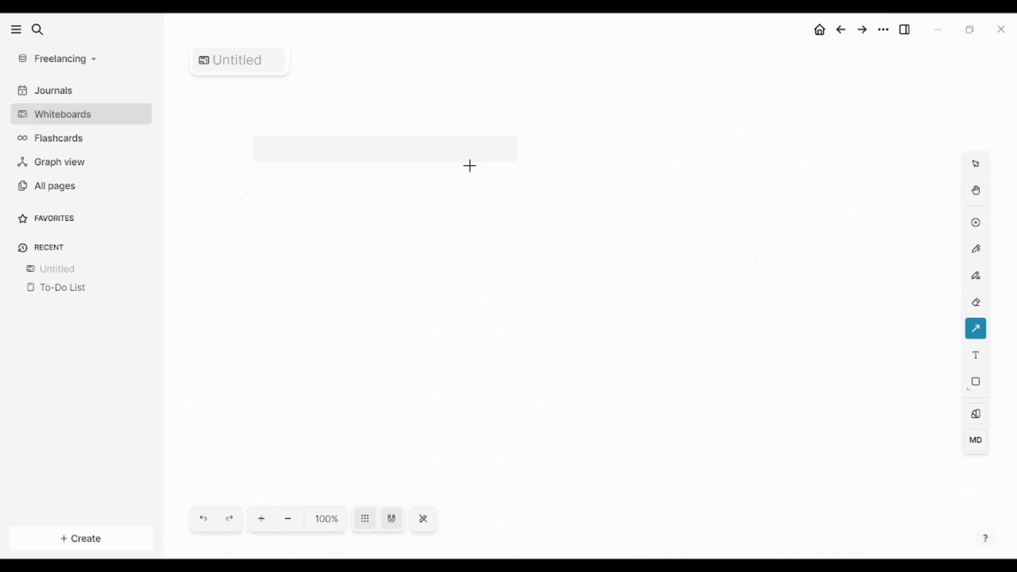
drag(471, 166, 651, 257)
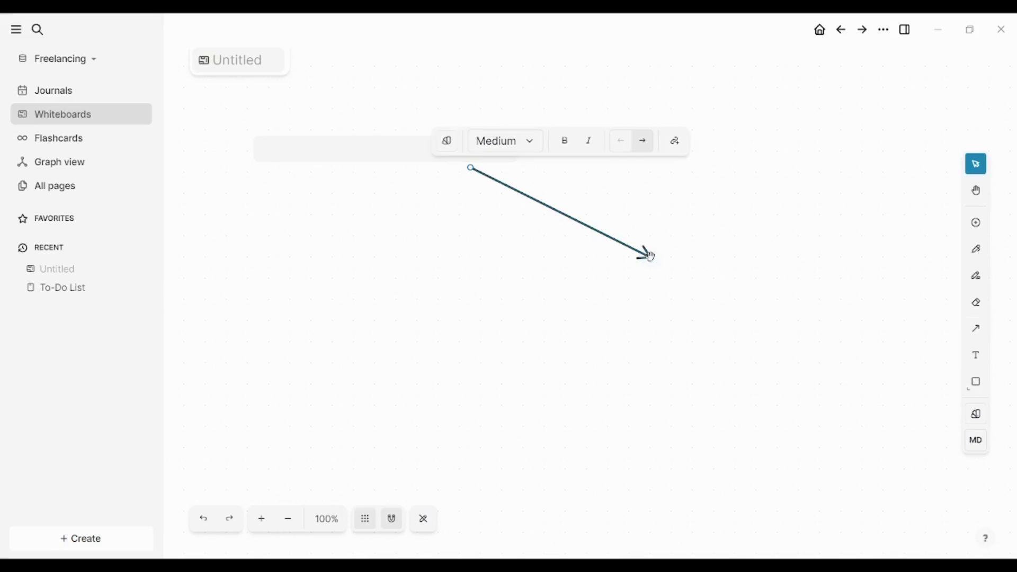
click(90, 90)
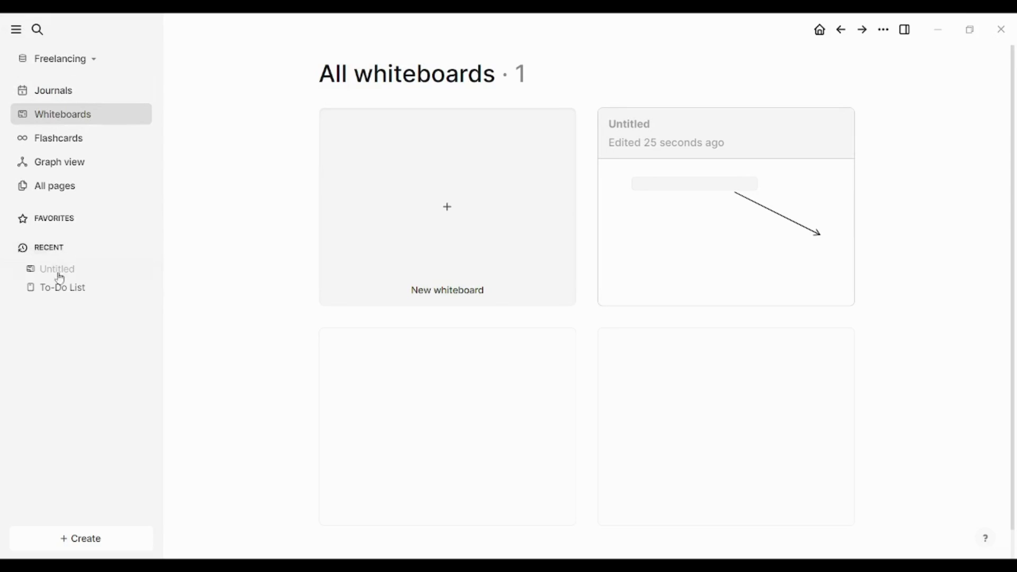
Check All pages, then return to the All whiteboards overview showing the Untitled whiteboard
click(50, 187)
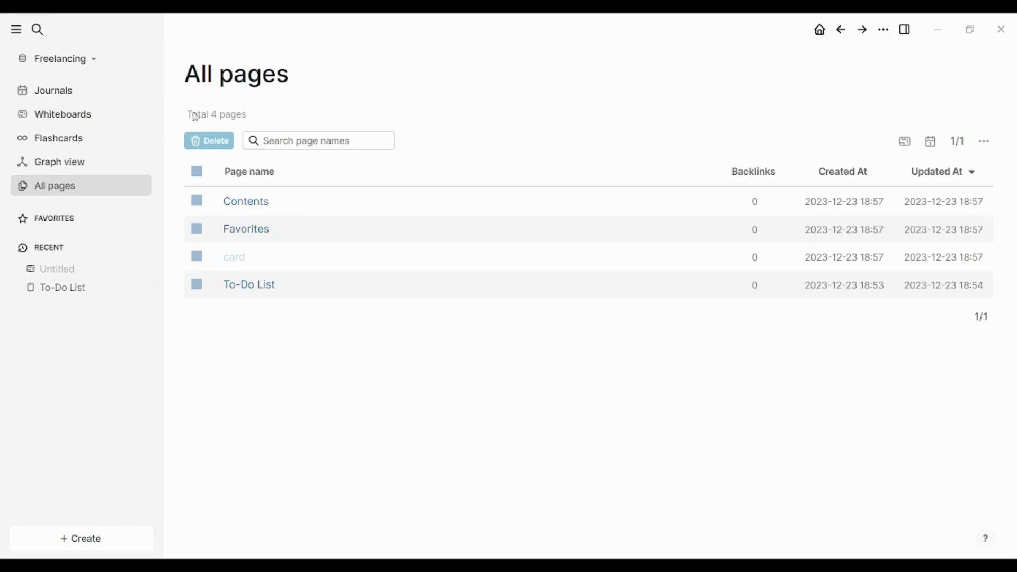
click(76, 113)
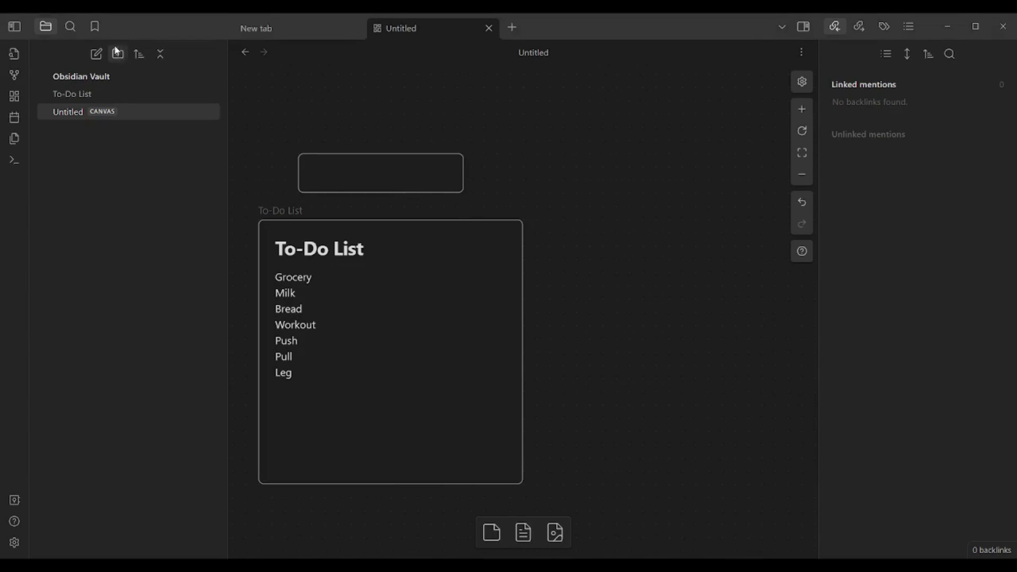
Create a folder named 'Jornal' and move the To-Do List note and Untitled canvas into it
click(118, 54)
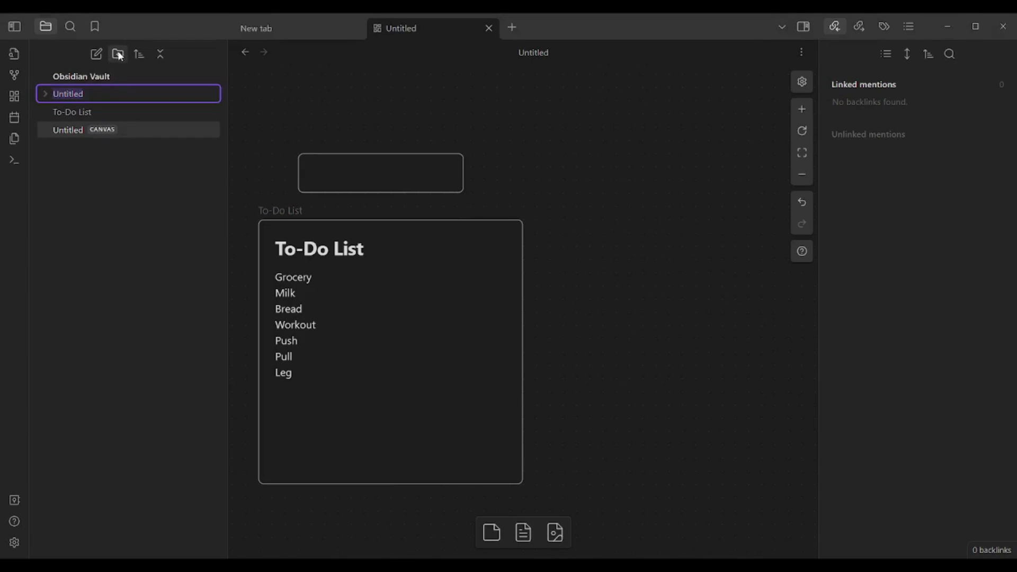
click(88, 91)
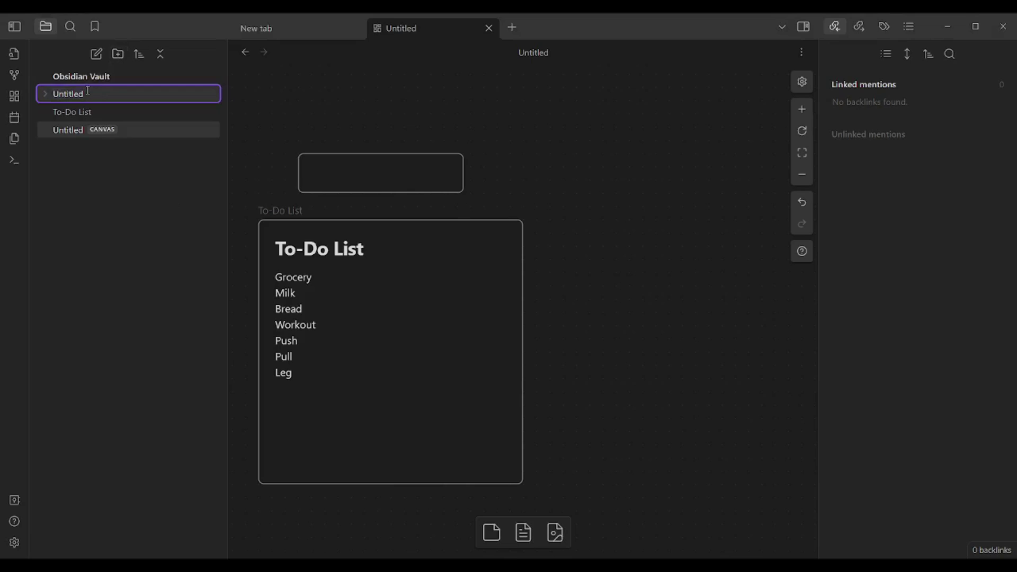
key(BackSpace)
key(BackSpace)
key(BackSpace)
key(BackSpace)
key(BackSpace)
key(BackSpace)
key(BackSpace)
text(Jornal)
key(Return)
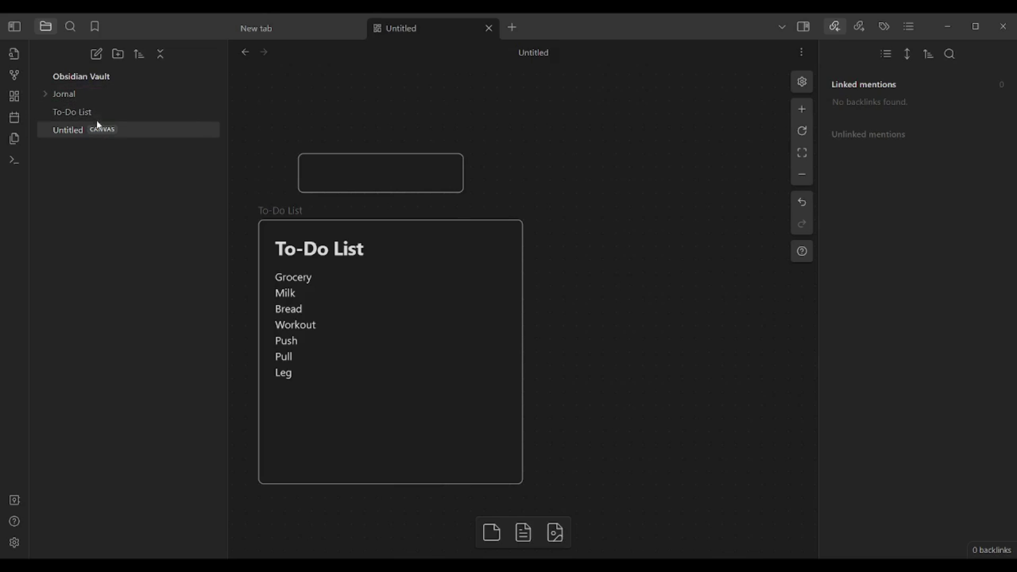
drag(91, 114, 73, 97)
click(43, 93)
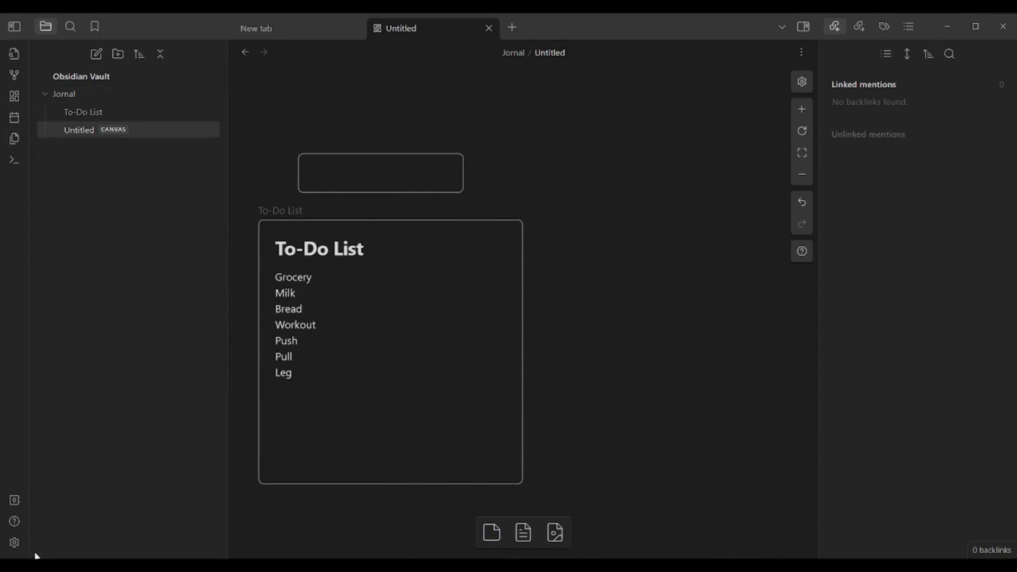
Open Settings > Community plugins and browse the 1,373 available community plugins
click(15, 543)
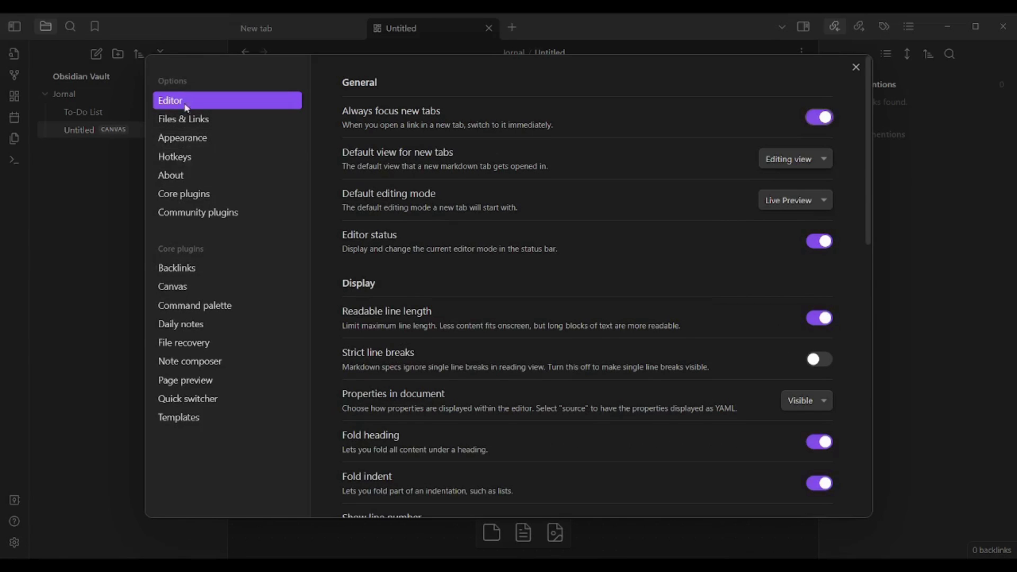
click(209, 218)
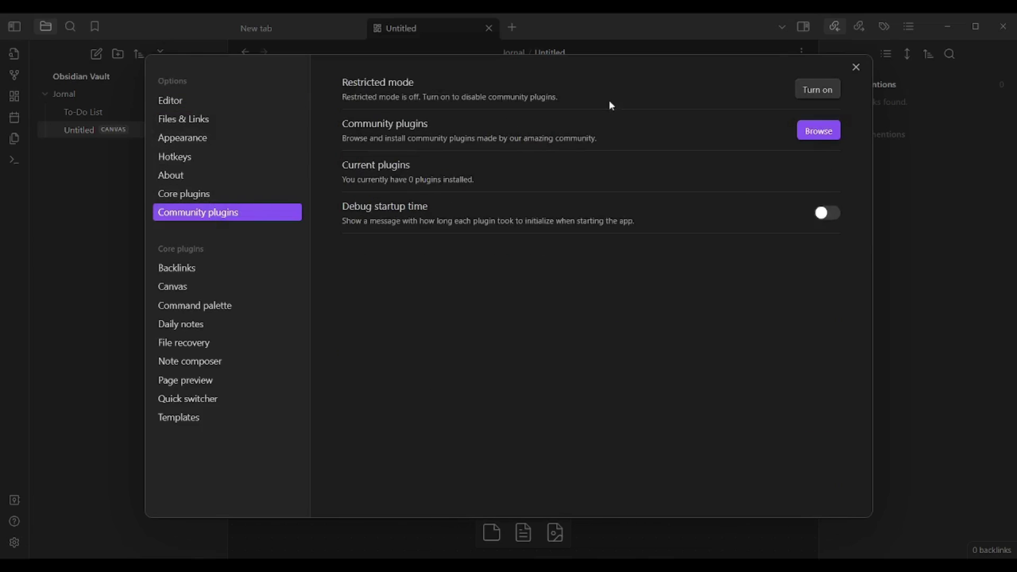
click(816, 130)
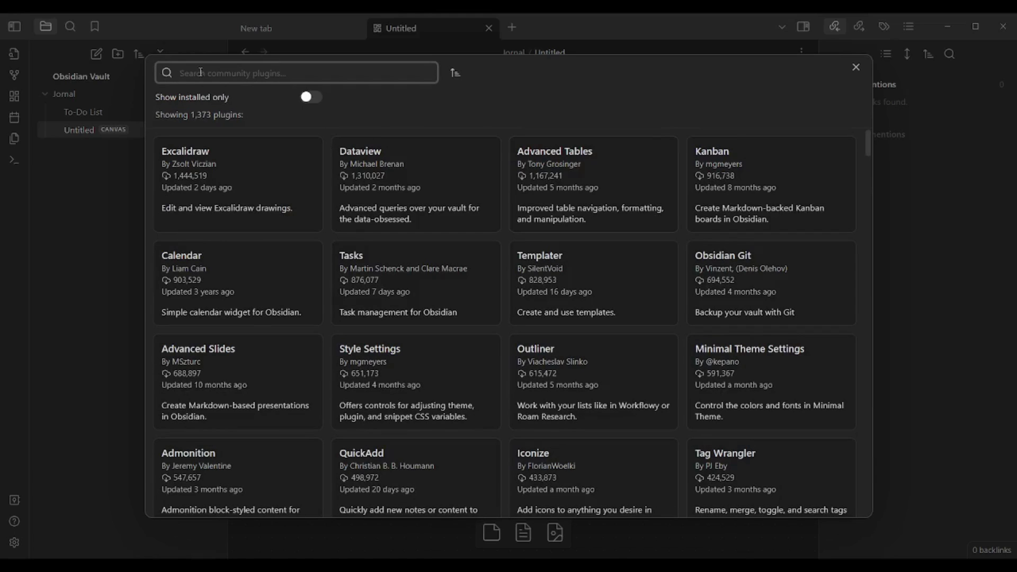
click(189, 109)
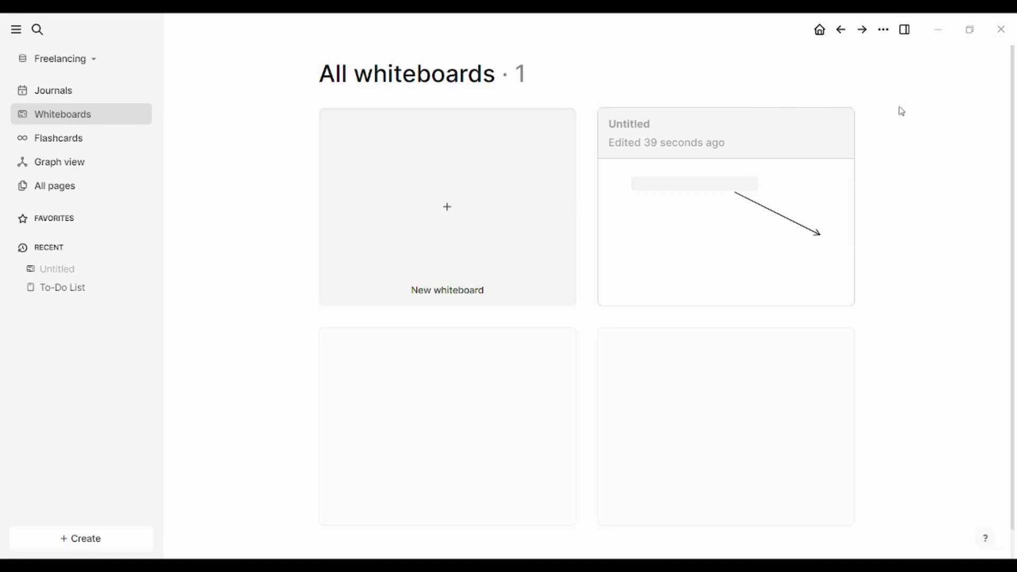
Browse the Logseq plugin Marketplace from the app menu's Plugins entry, then close it
click(885, 30)
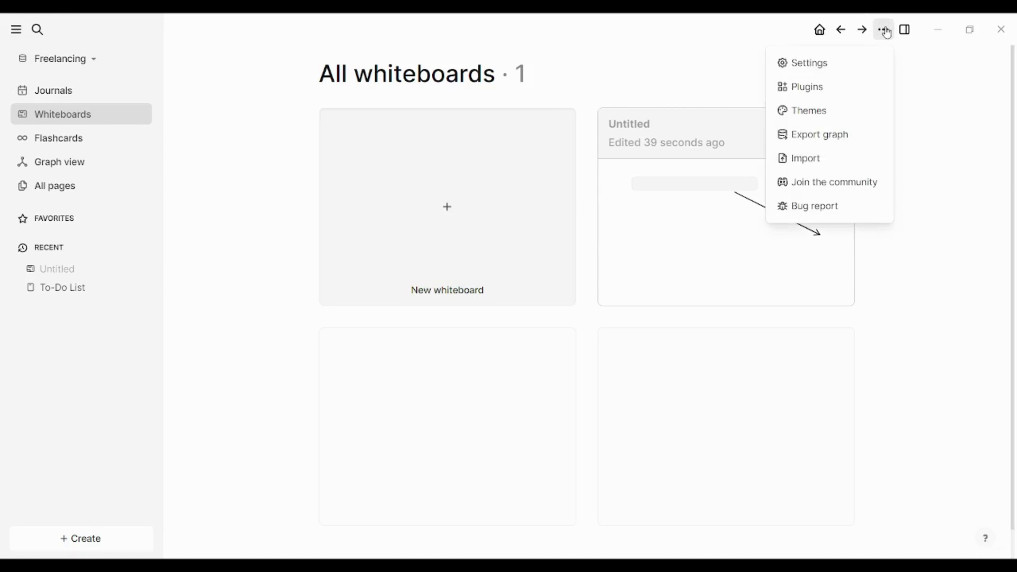
click(830, 94)
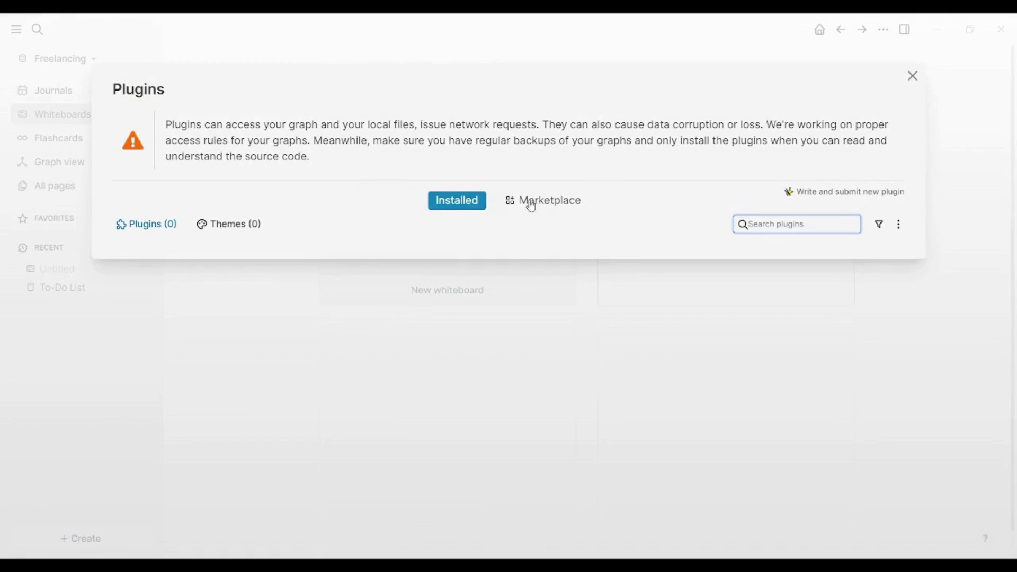
click(538, 204)
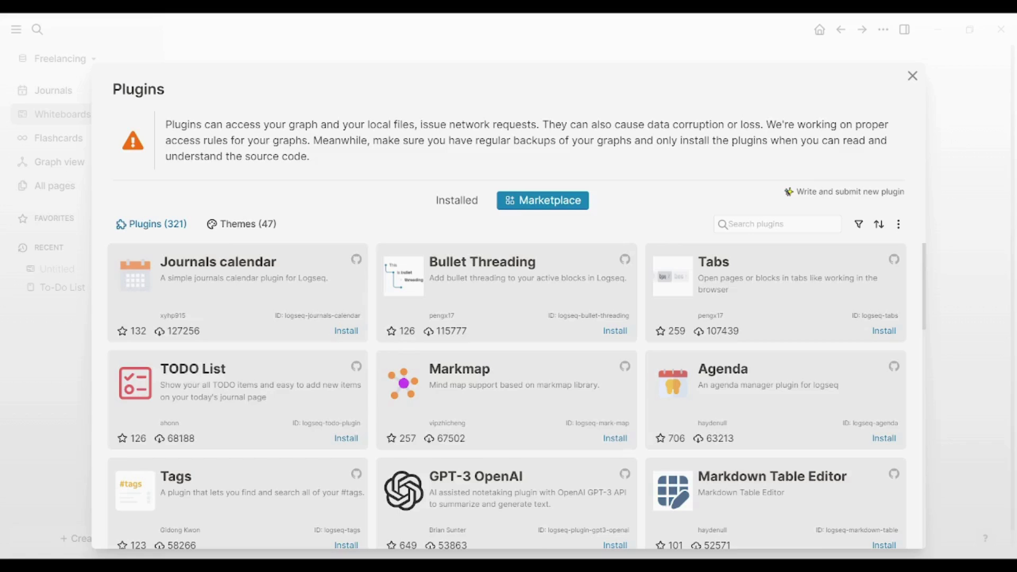
key(Escape)
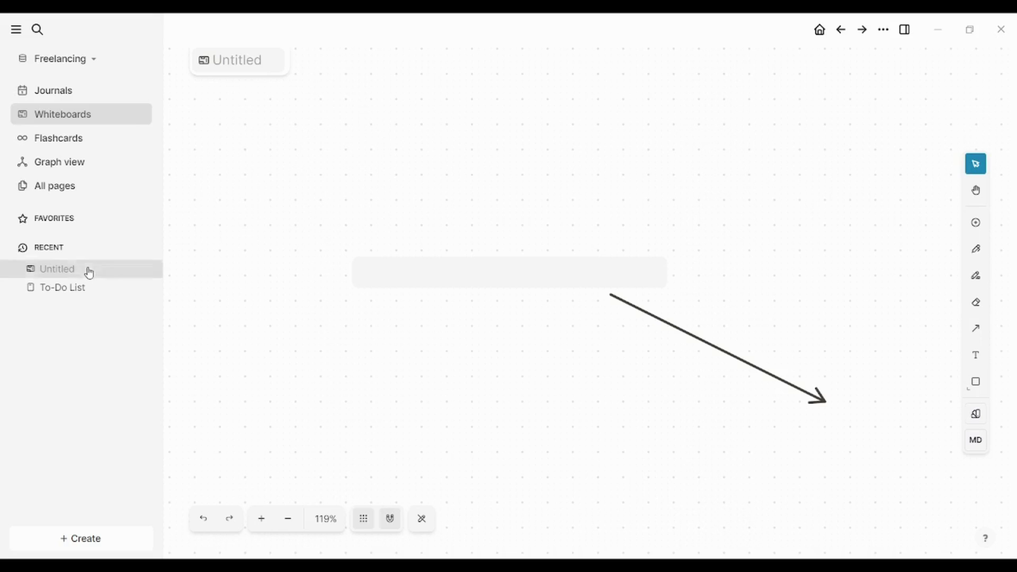
Start a new Logseq page from Create and expand the search's command list to all 81 commands
click(98, 537)
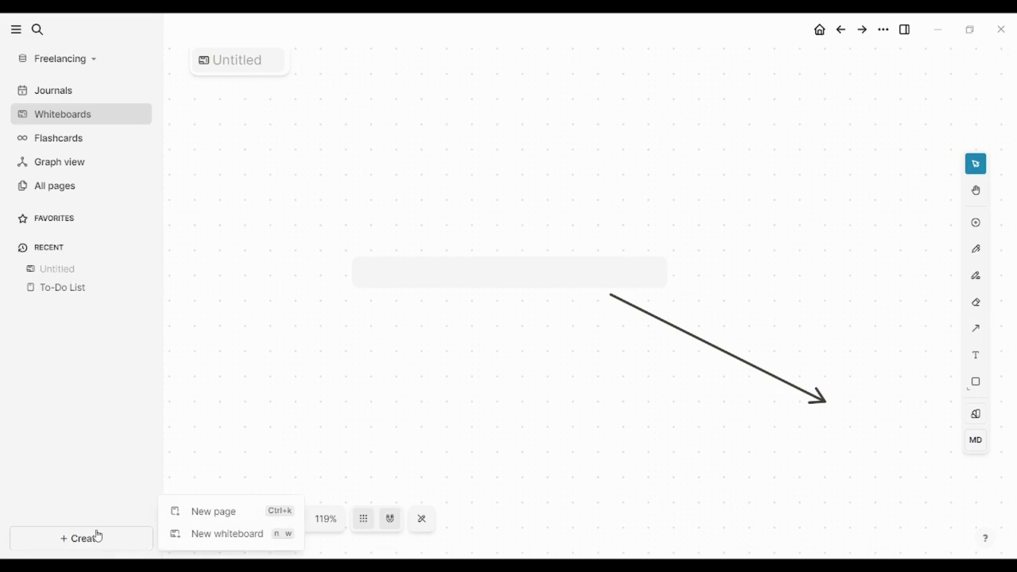
click(220, 518)
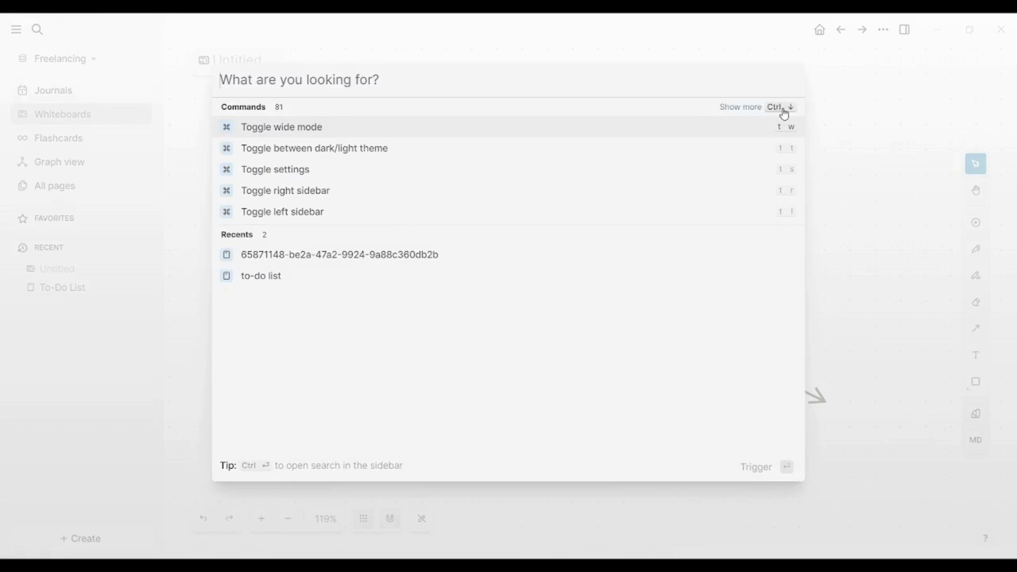
click(756, 107)
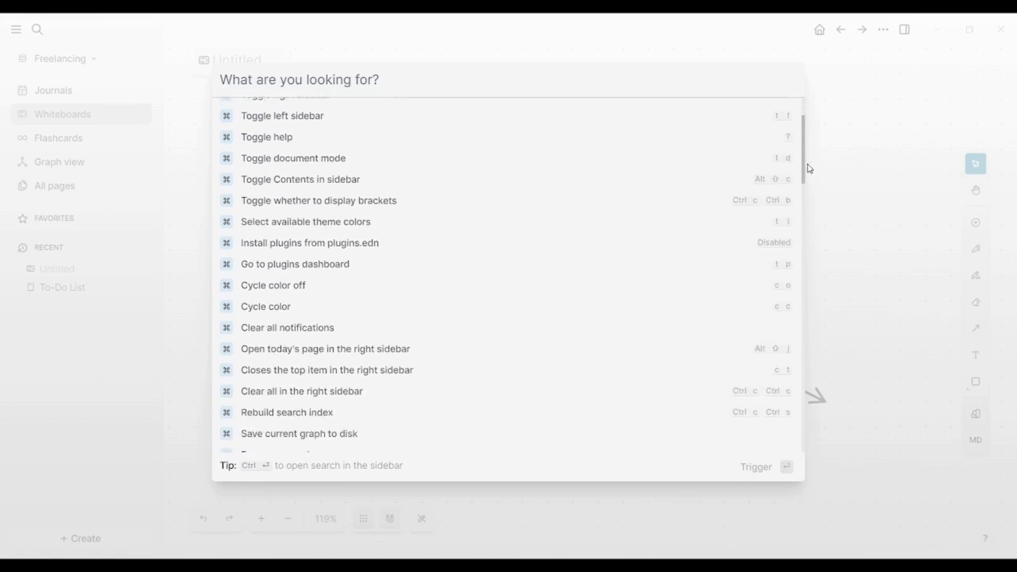
drag(808, 167, 804, 135)
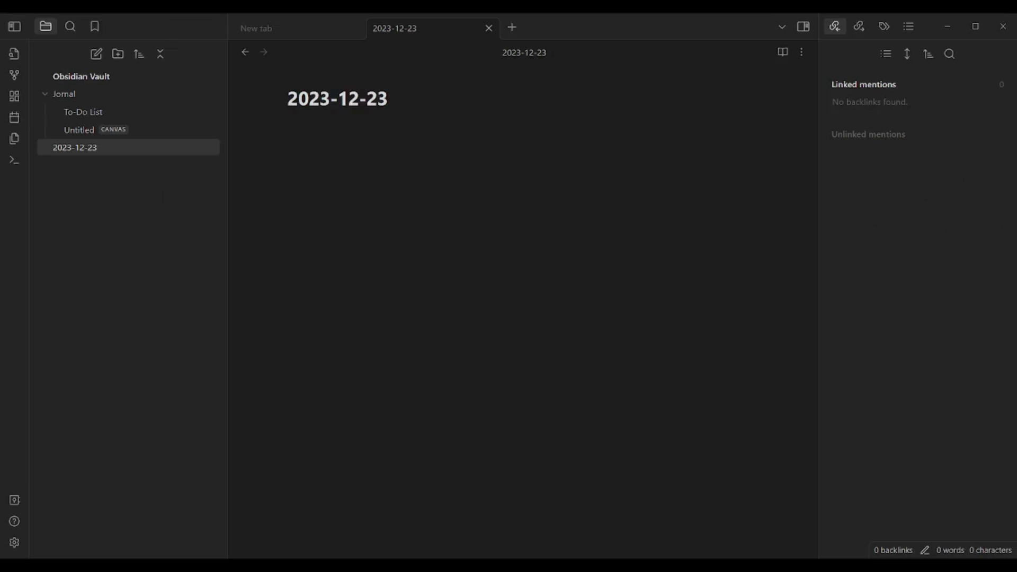
Scroll through Obsidian's command palette, then dismiss it
click(15, 160)
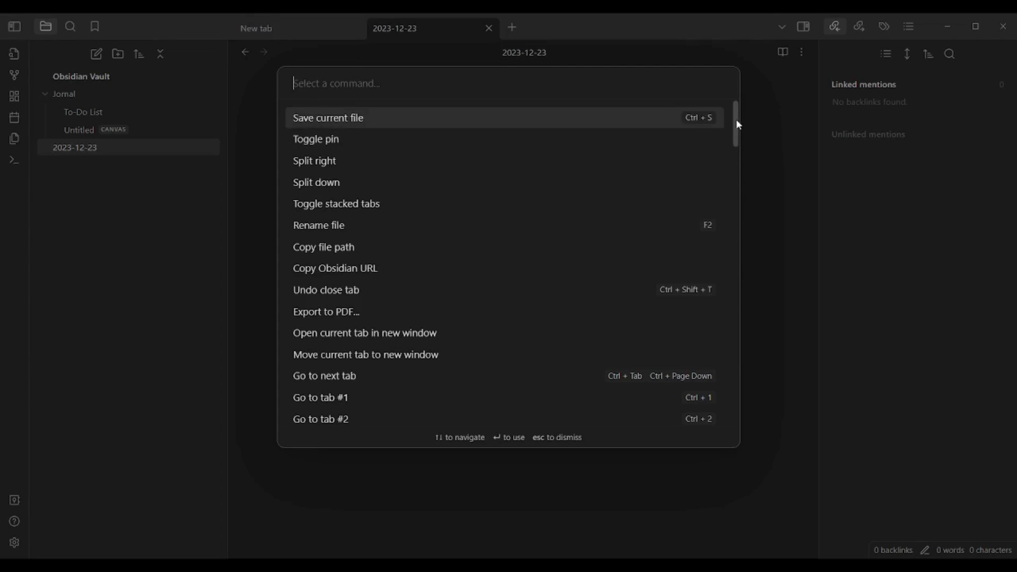
mouse_move(736, 118)
mouse_down()
mouse_move(745, 222)
mouse_move(729, 103)
mouse_up()
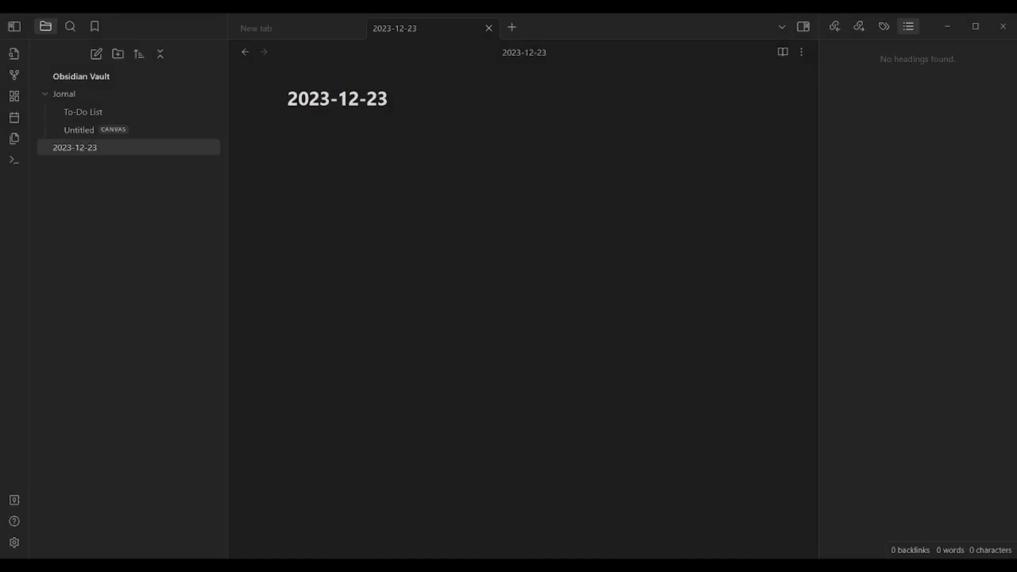
click(812, 259)
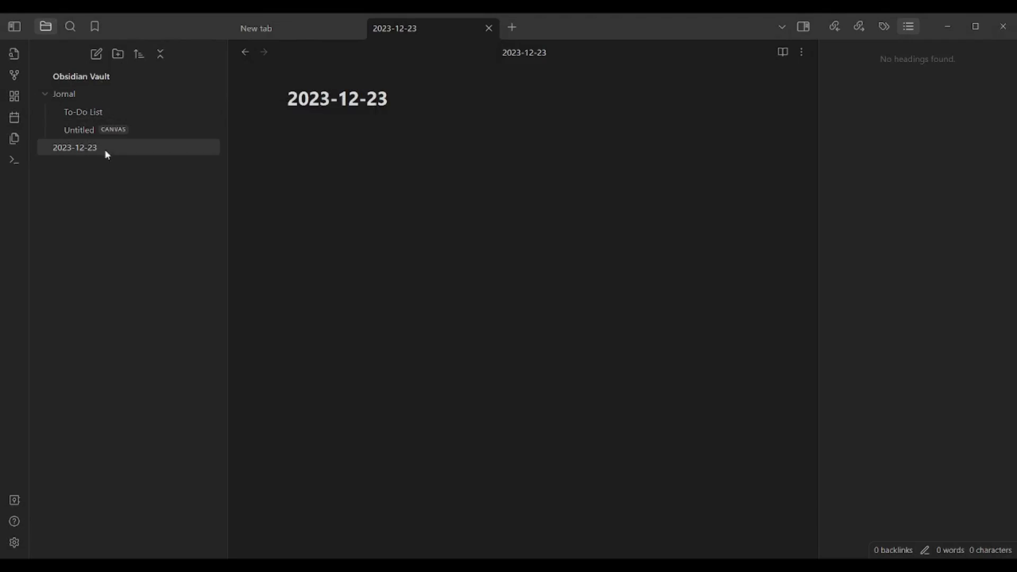
Delete the To-Do List note from Obsidian's Jornal folder via its context menu
right_click(85, 107)
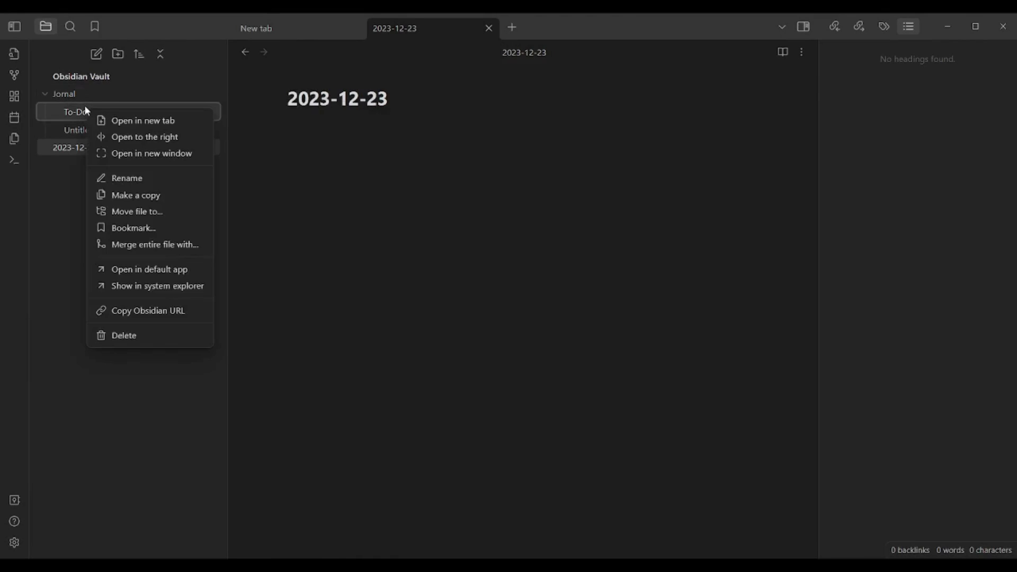
click(158, 341)
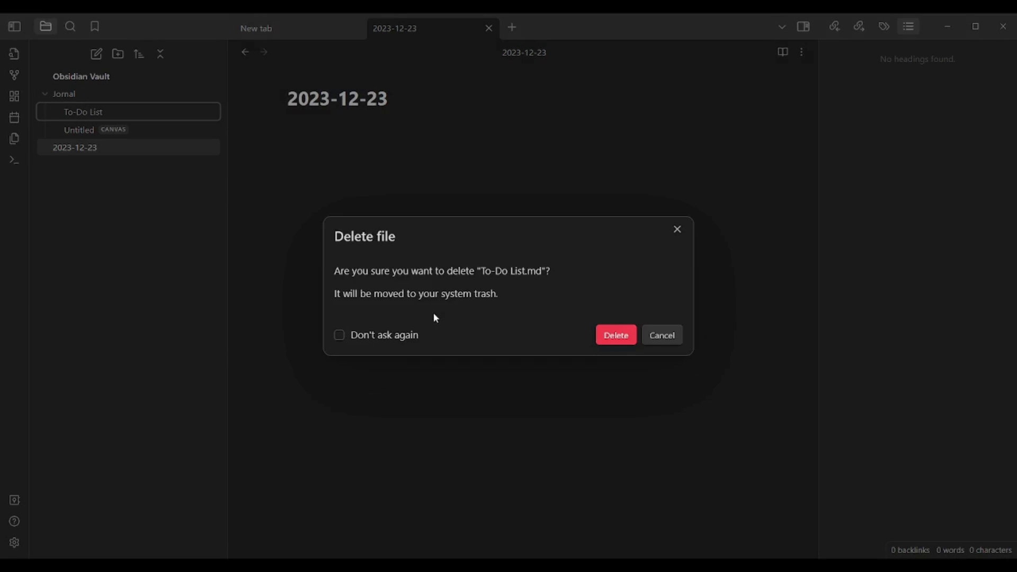
click(617, 337)
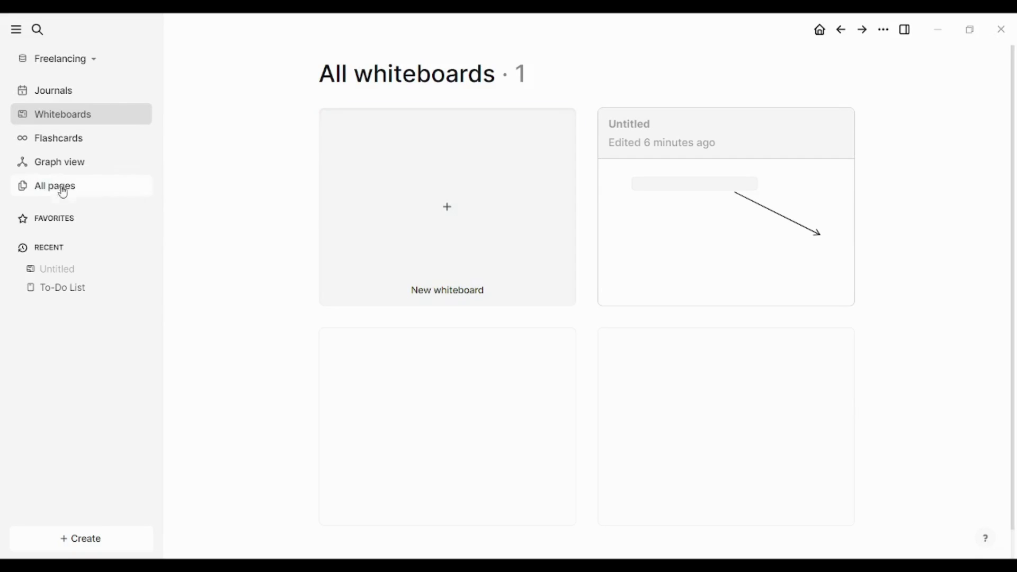
In All pages, select the Contents page and delete it, confirming with Yes
click(62, 192)
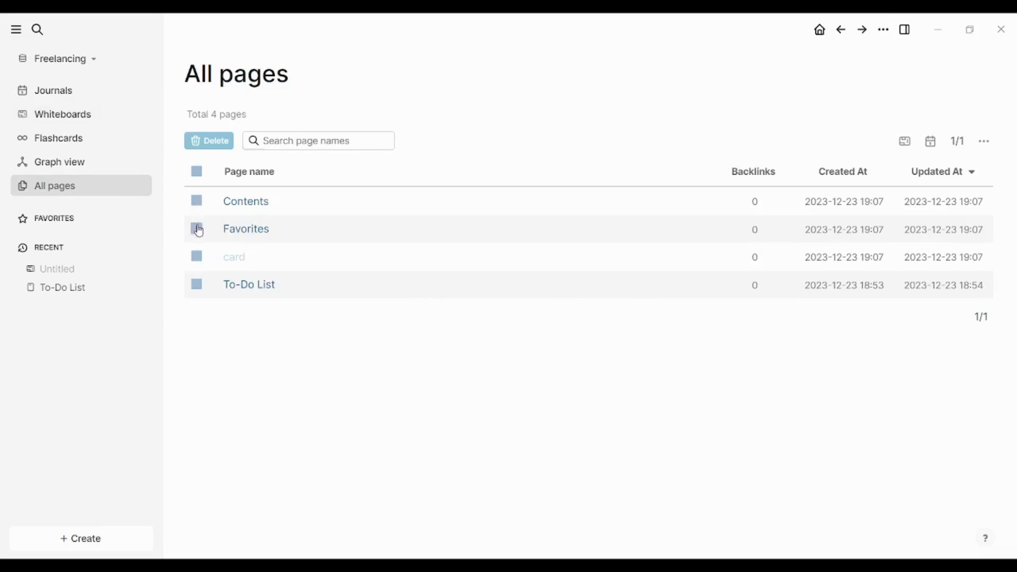
click(200, 204)
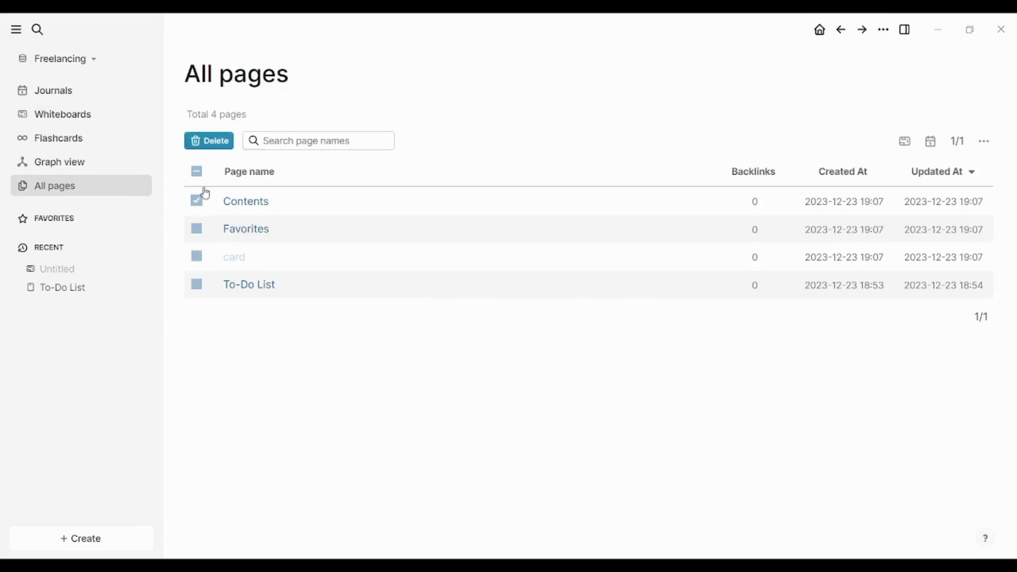
click(211, 142)
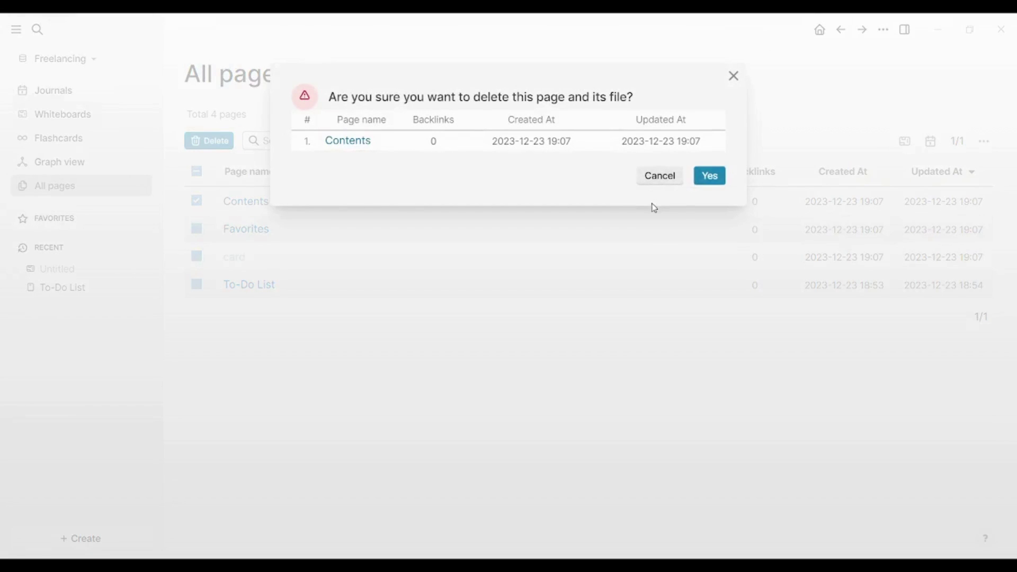
click(711, 177)
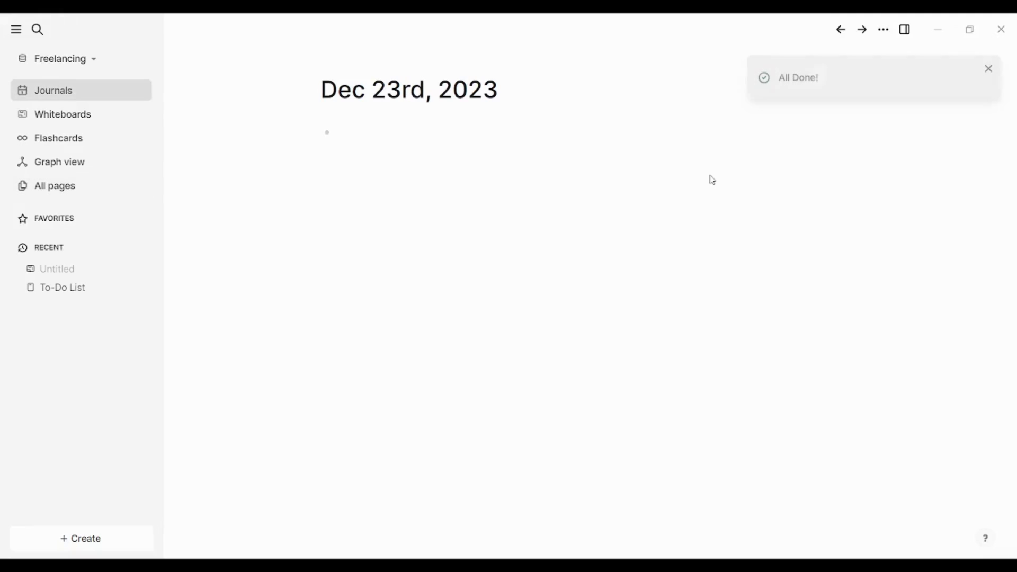